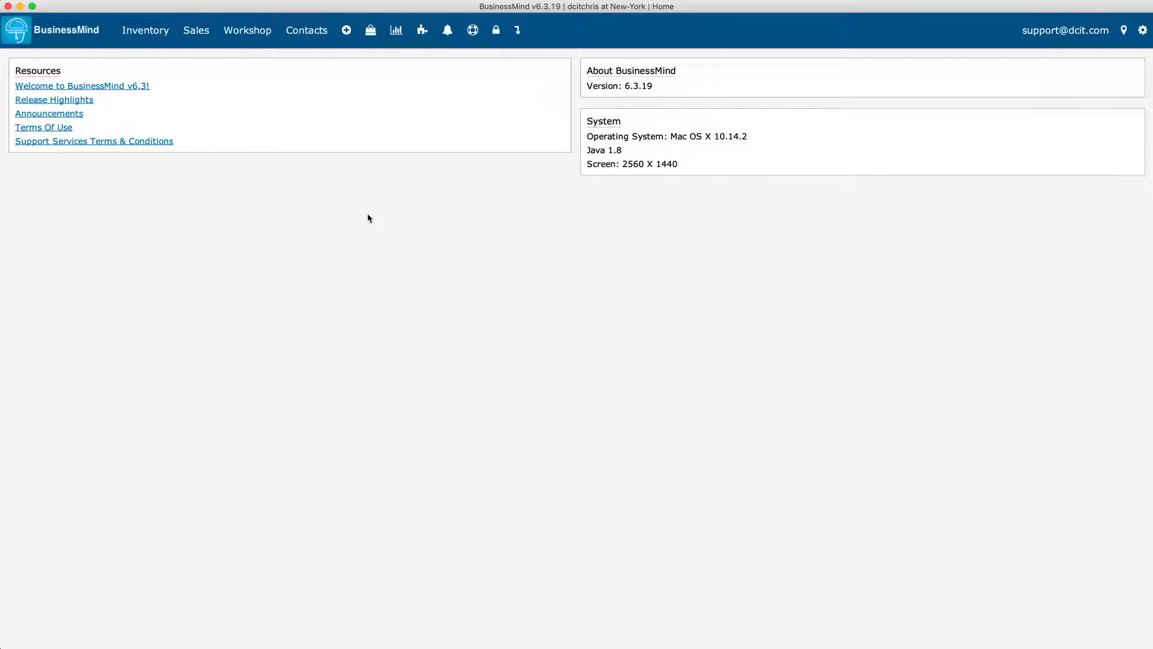
Start receiving inventory from a supplier and select MDVIANI as the supplier.
{"action": "left_click", "coordinate": [347, 30]}
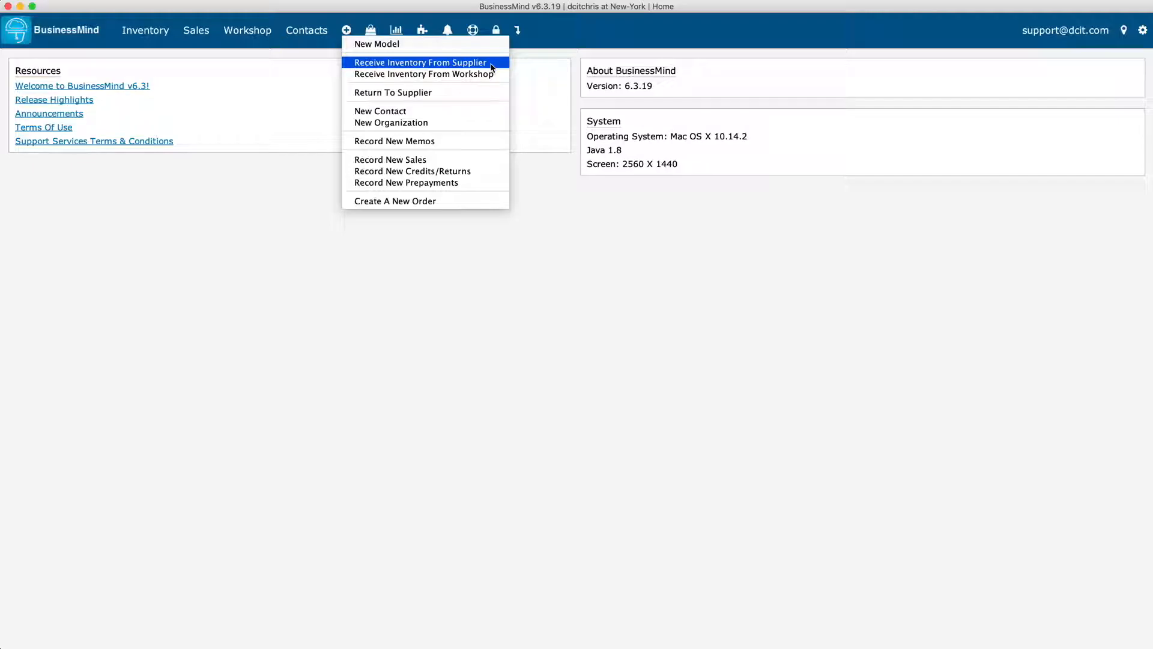
{"action": "left_click", "coordinate": [144, 32]}
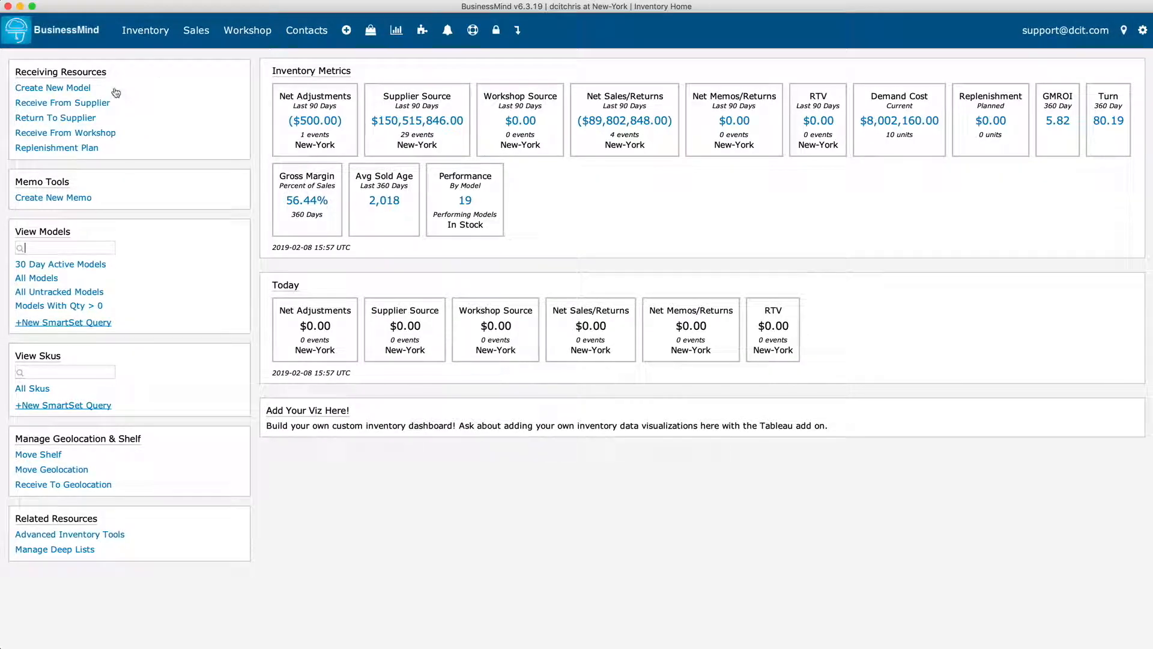
{"action": "left_click", "coordinate": [96, 103]}
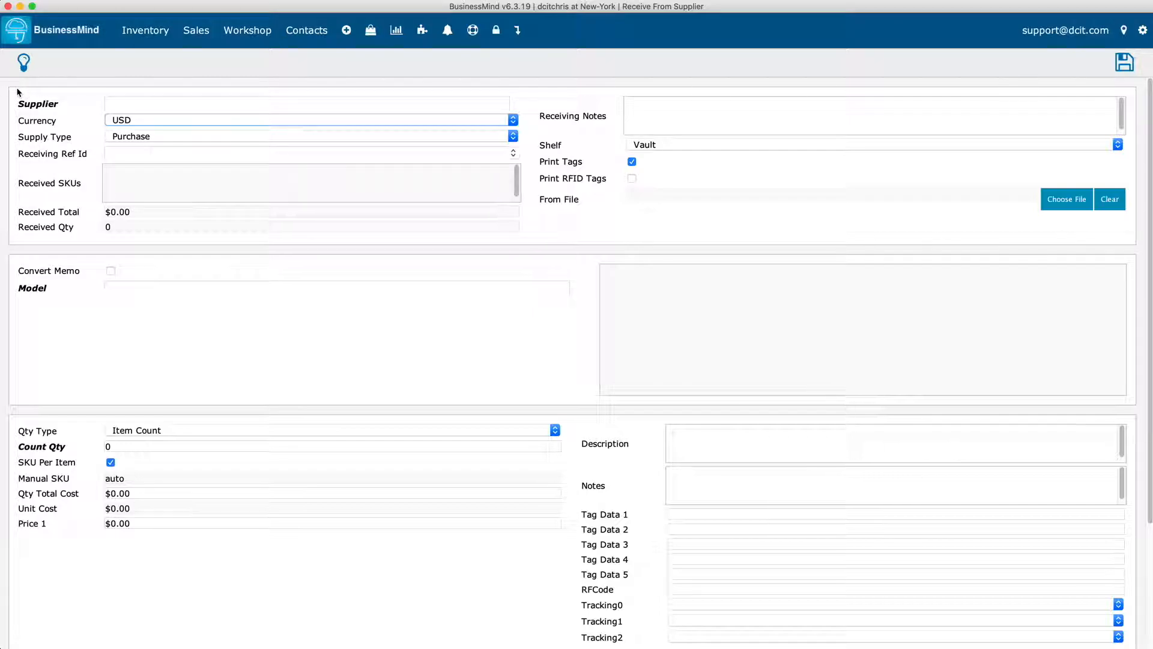
{"action": "left_click", "coordinate": [121, 103]}
{"action": "type", "text": "m"}
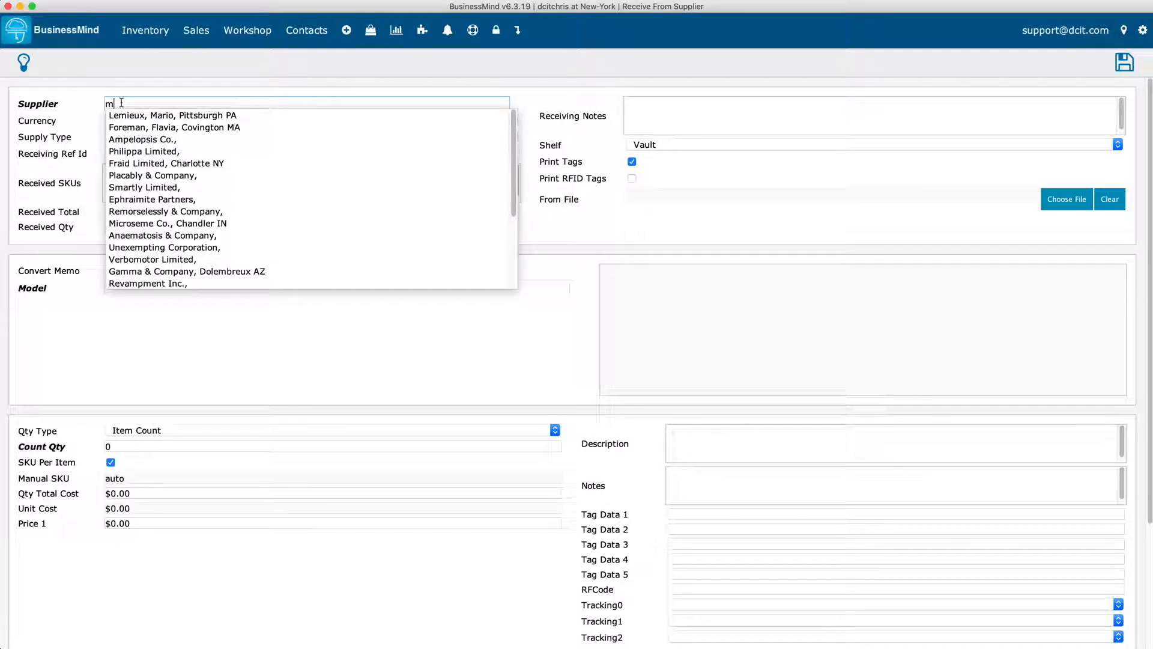
{"action": "type", "text": "d"}
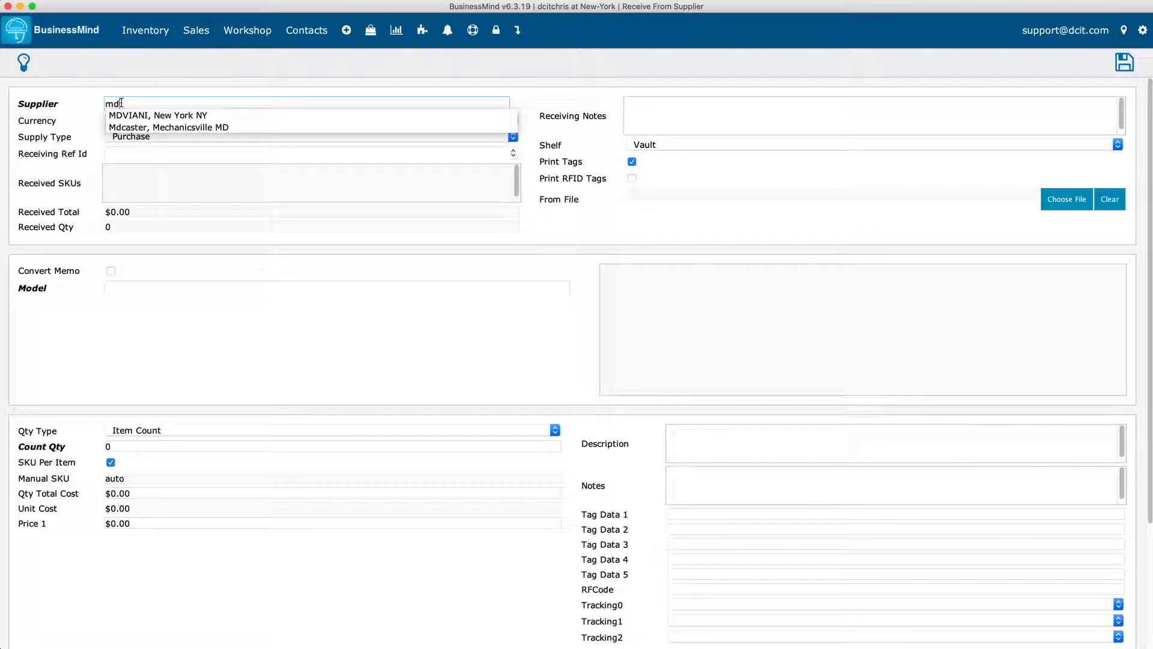
{"action": "type", "text": "v"}
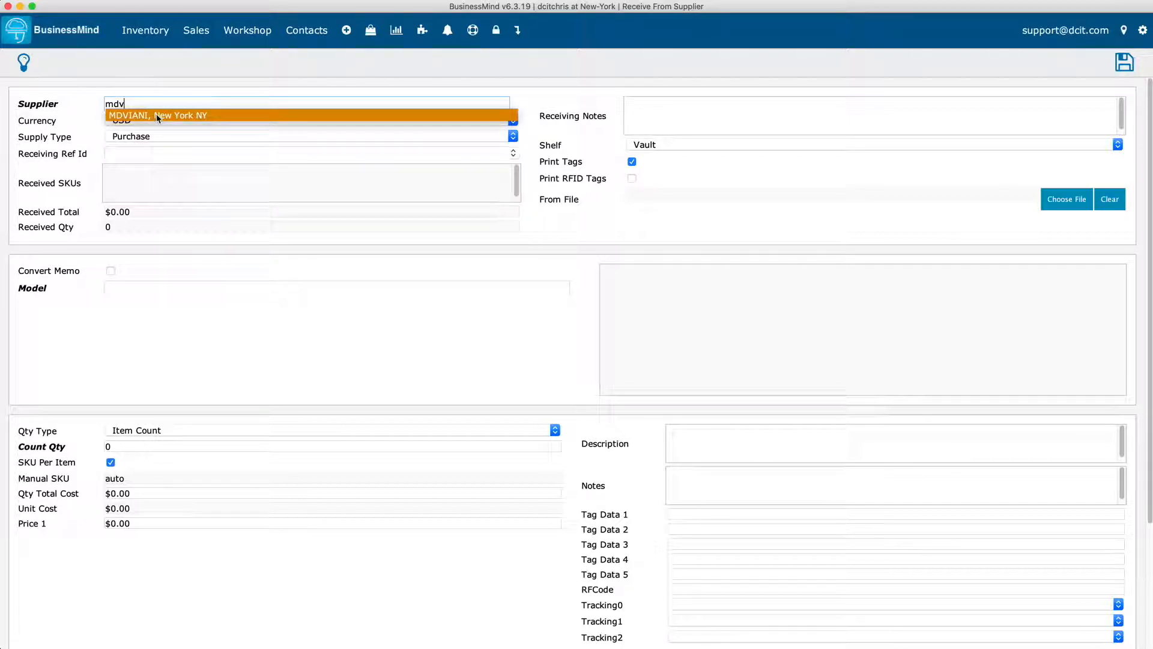
{"action": "left_click", "coordinate": [157, 115]}
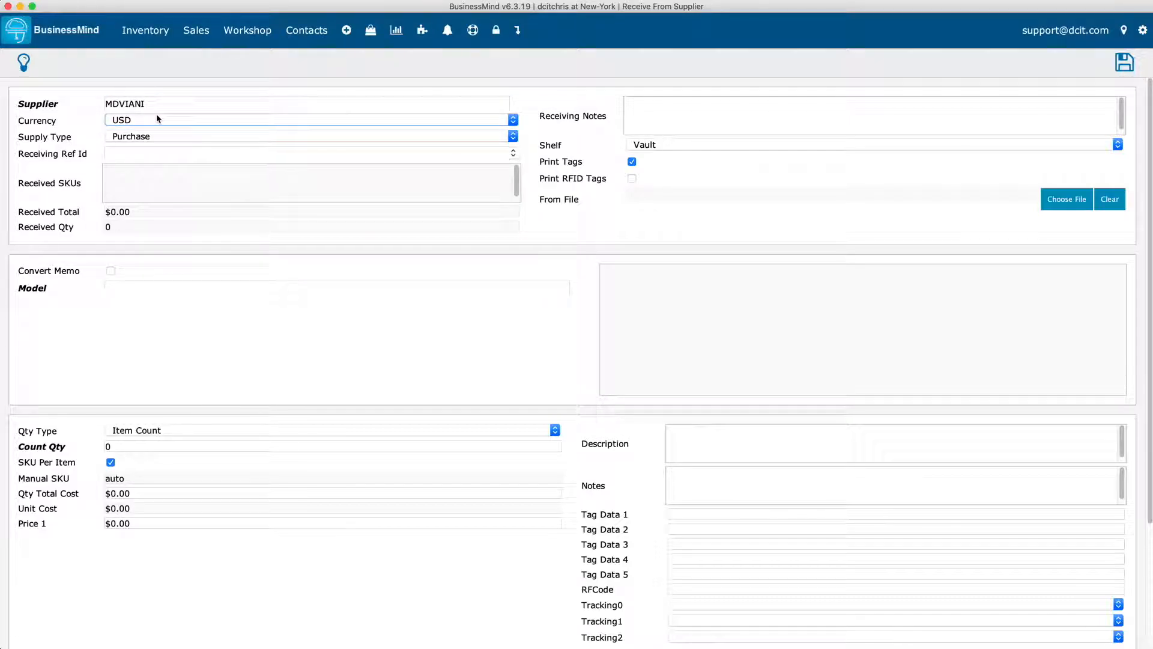
Keep Purchase as the supply type, enter the receiving reference ID, and add the receiving note "Great Purchase from the Vegas Show".
{"action": "left_click", "coordinate": [192, 139]}
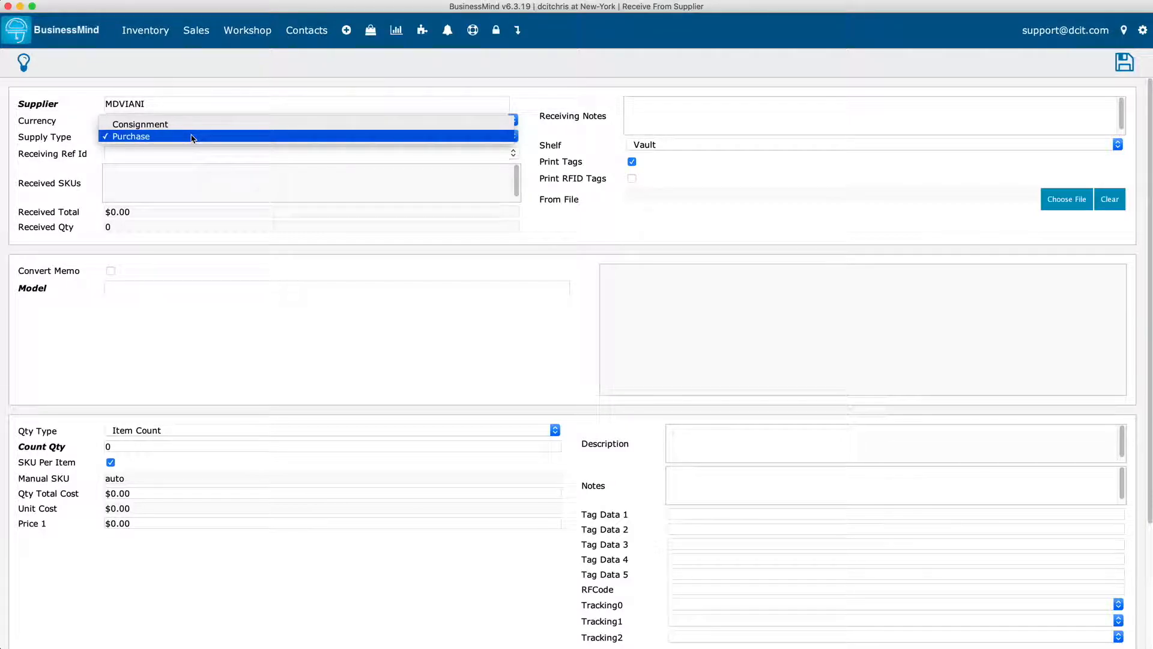
{"action": "left_click", "coordinate": [193, 139]}
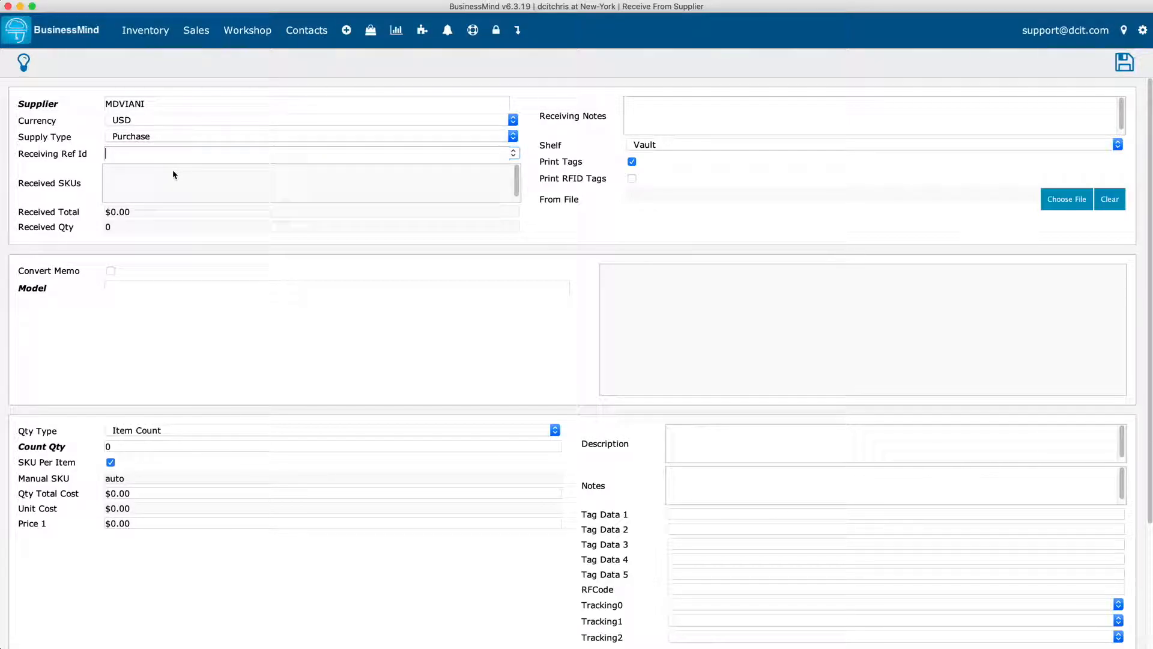
{"action": "left_click", "coordinate": [122, 154]}
{"action": "type", "text": "1MD678TYU"}
{"action": "left_click", "coordinate": [674, 109]}
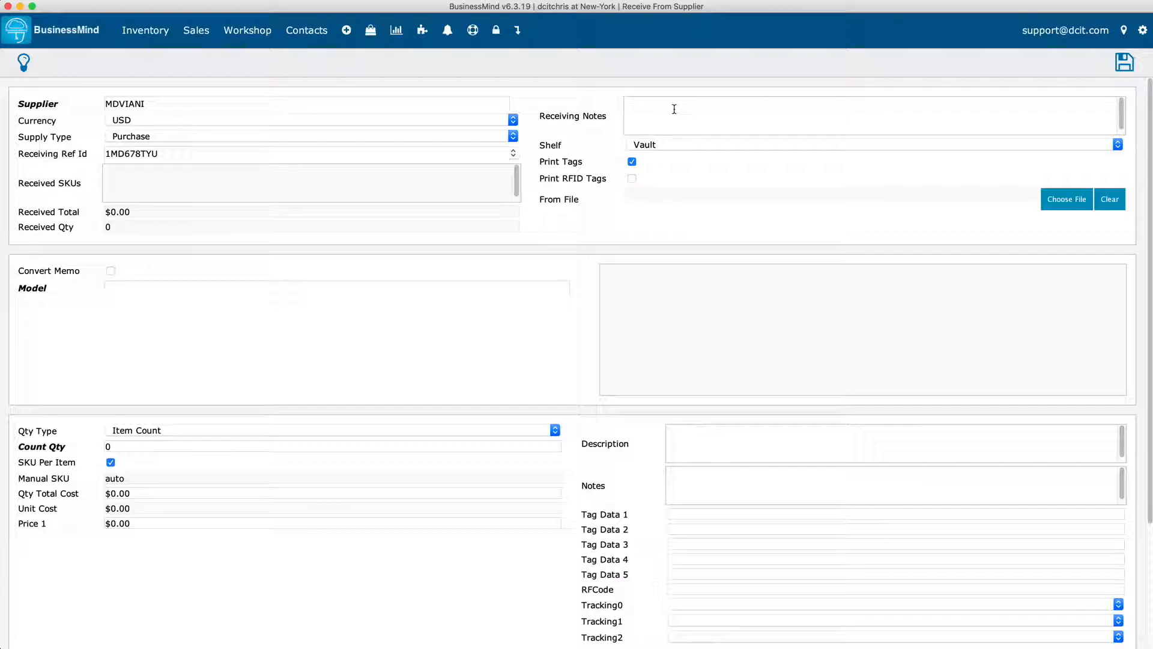
{"action": "type", "text": "Great Purchase from the Vegas Show"}
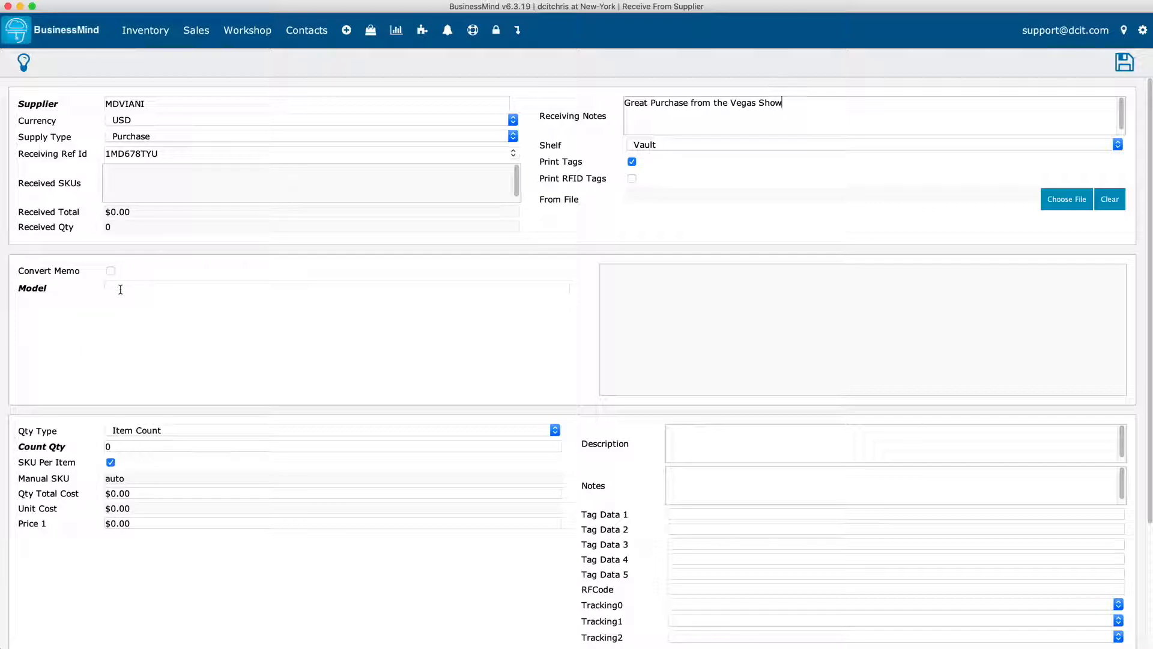
Enter b4890 as the model and choose to create it as a new model.
{"action": "left_click", "coordinate": [120, 290]}
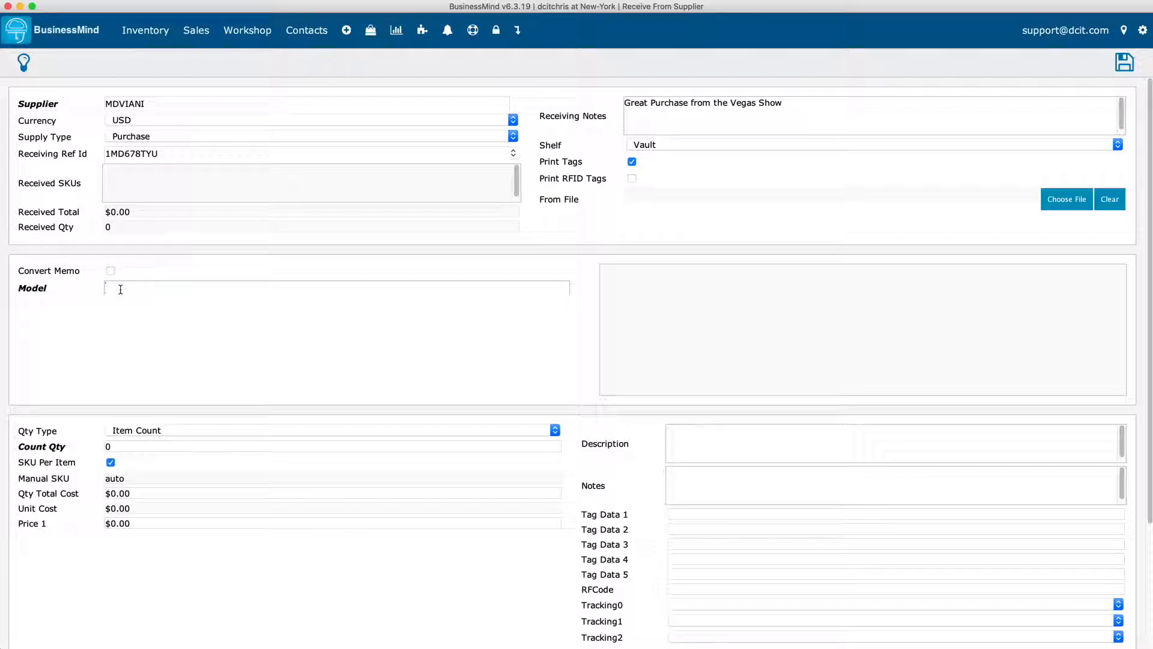
{"action": "type", "text": "b4890"}
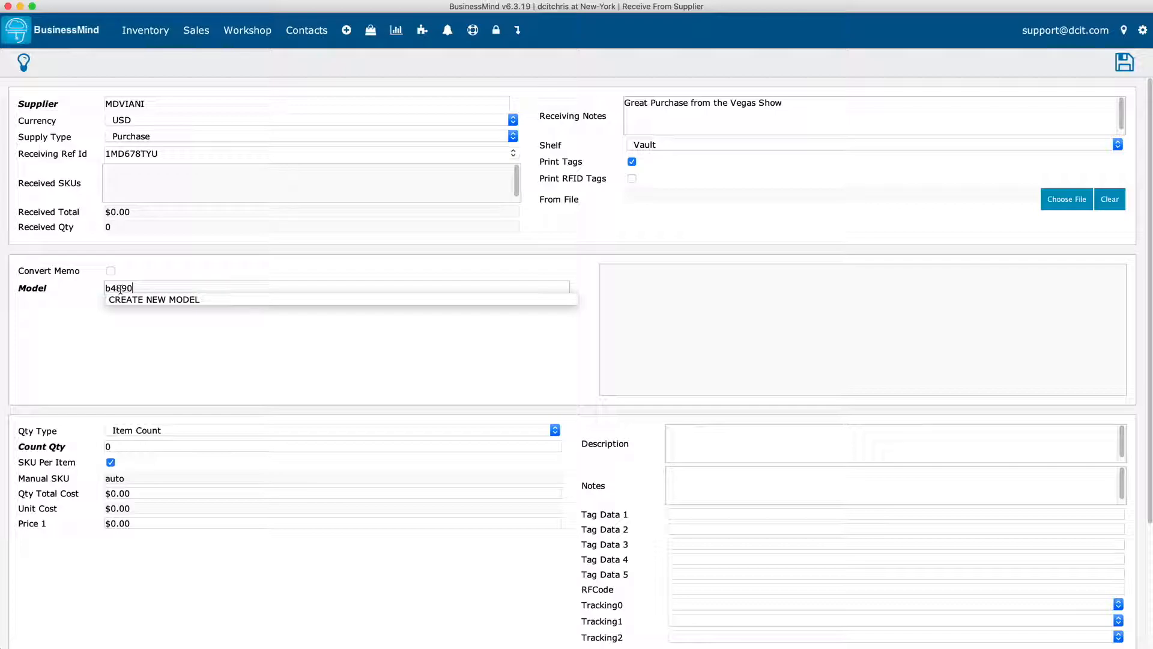
{"action": "left_click", "coordinate": [217, 300]}
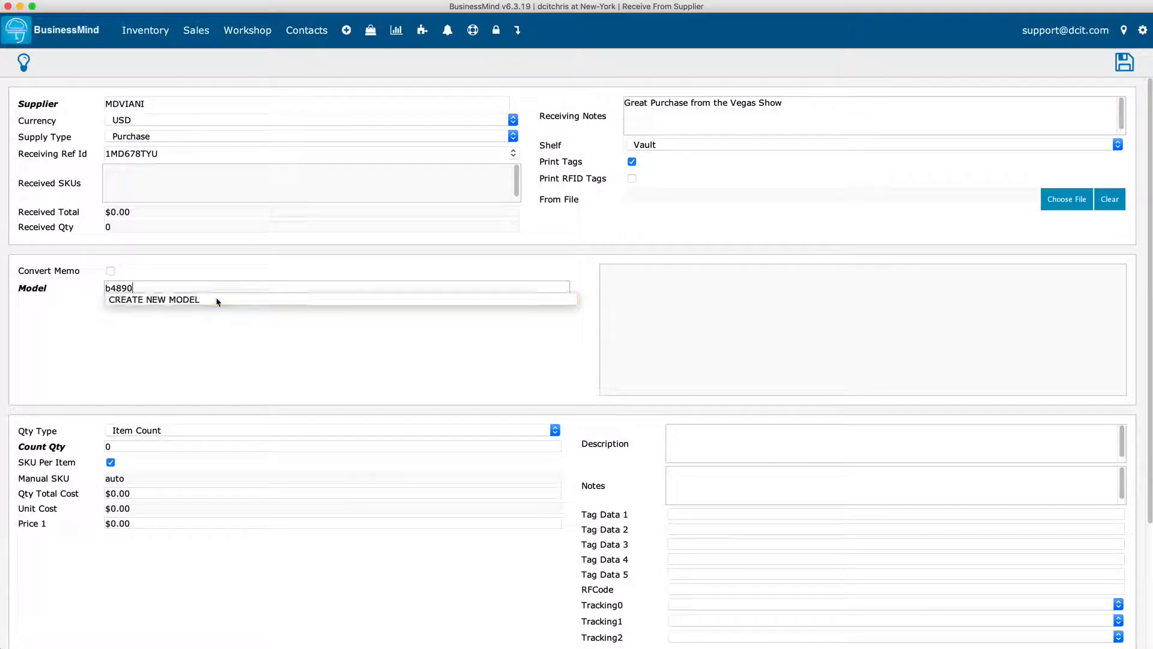
Set the new model's count quantity to 2, total cost to $4,250.00 and Price 1 to $5,000.00.
{"action": "left_click", "coordinate": [126, 446]}
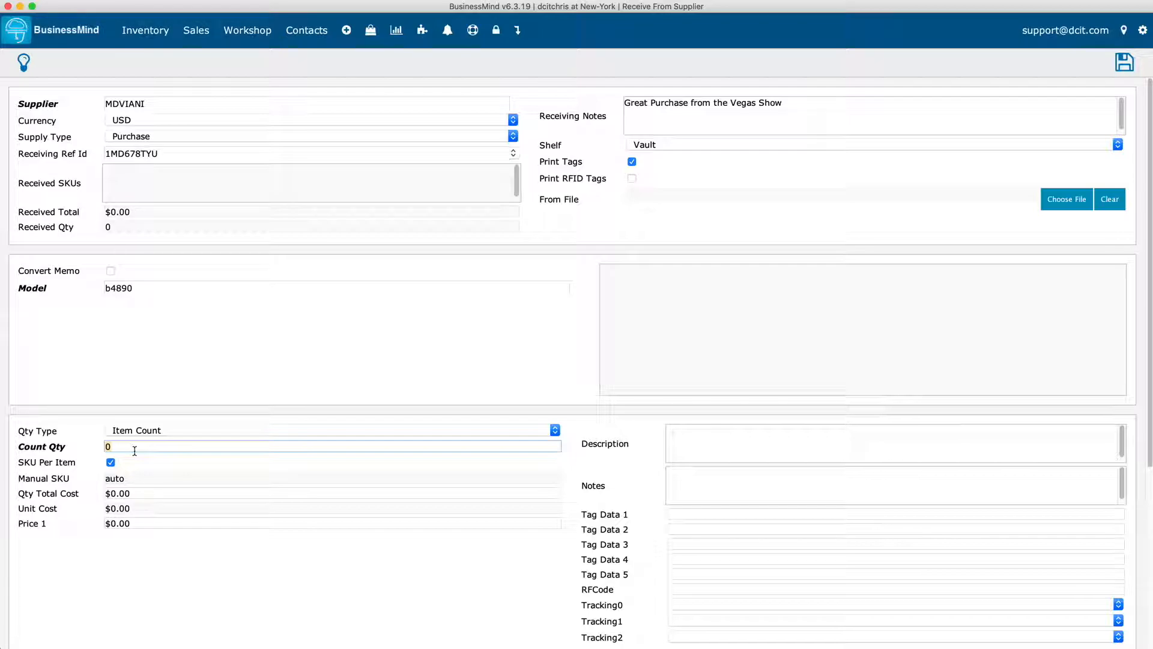
{"action": "type", "text": "2"}
{"action": "scroll", "coordinate": [157, 473], "scroll_direction": "down", "scroll_amount": 1}
{"action": "scroll", "coordinate": [157, 472], "scroll_direction": "down", "scroll_amount": 2}
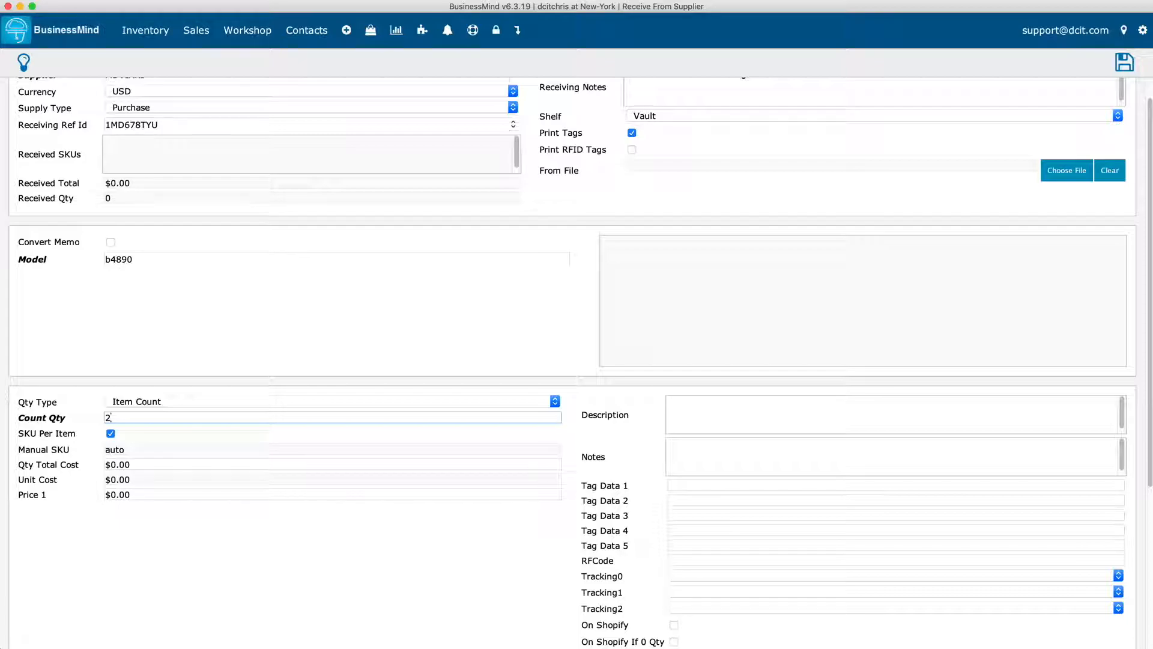
{"action": "left_click", "coordinate": [157, 463]}
{"action": "left_click", "coordinate": [183, 472]}
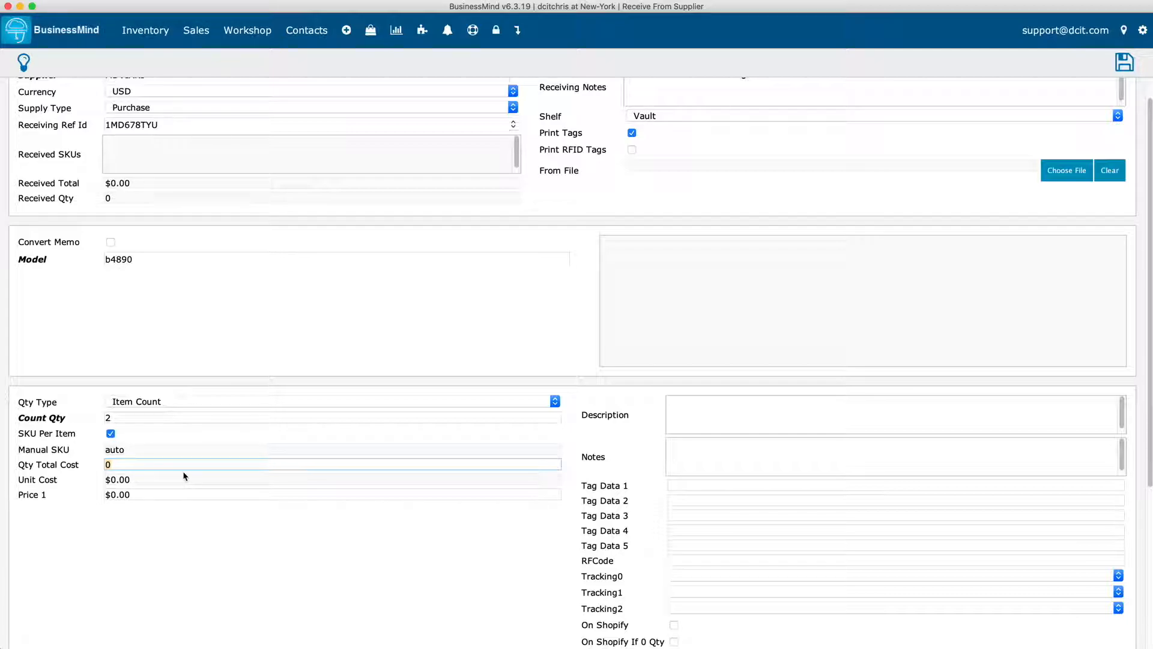
{"action": "type", "text": "4250"}
{"action": "key", "text": "Tab"}
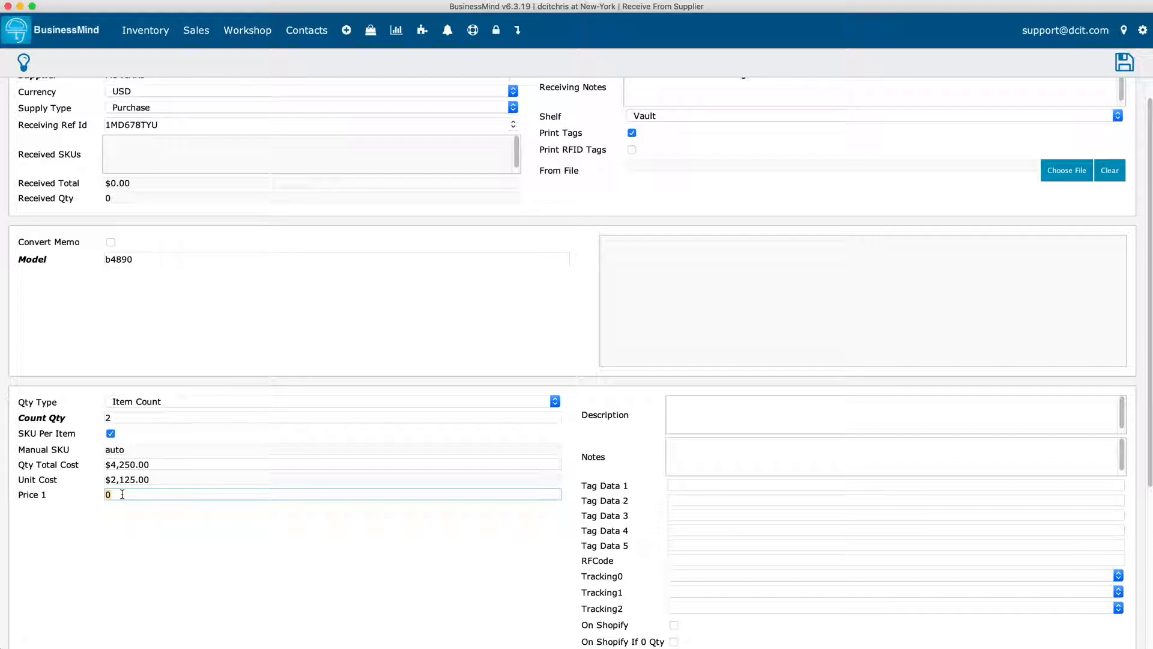
{"action": "type", "text": "000"}
{"action": "key", "text": "Tab"}
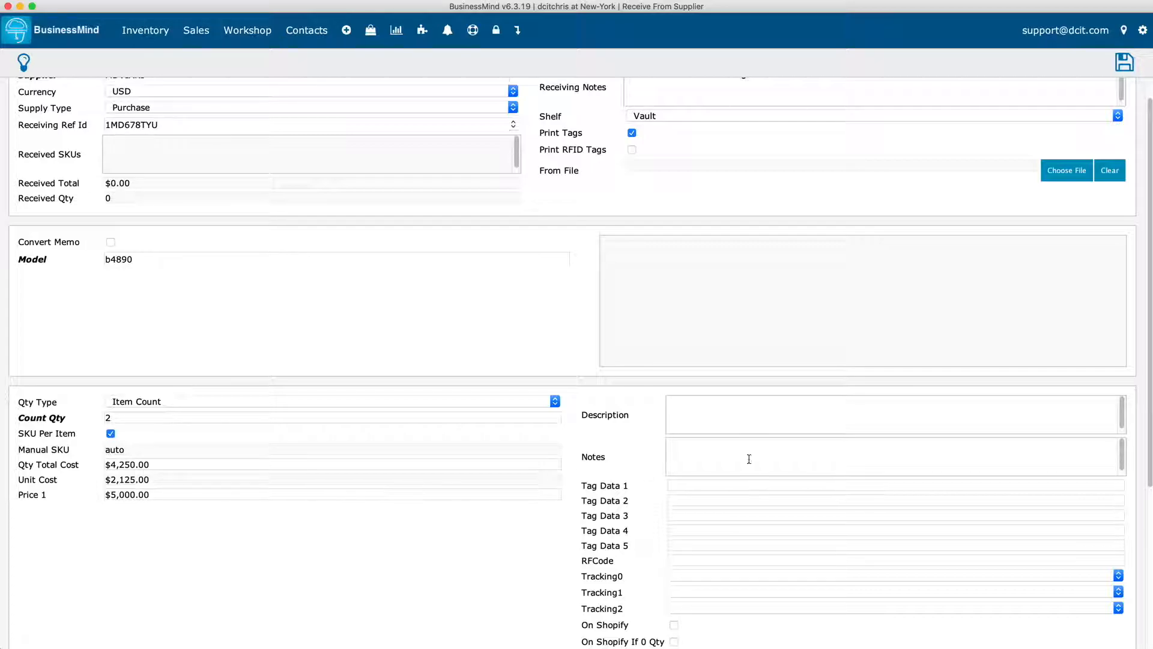
Enter the description "18kt green gold semi bangle bracelet with 2.45 ct diamonds" for model b4890.
{"action": "type", "text": "18kt green gold semi banglk"}
{"action": "key", "text": "BackSpace"}
{"action": "type", "text": "e"}
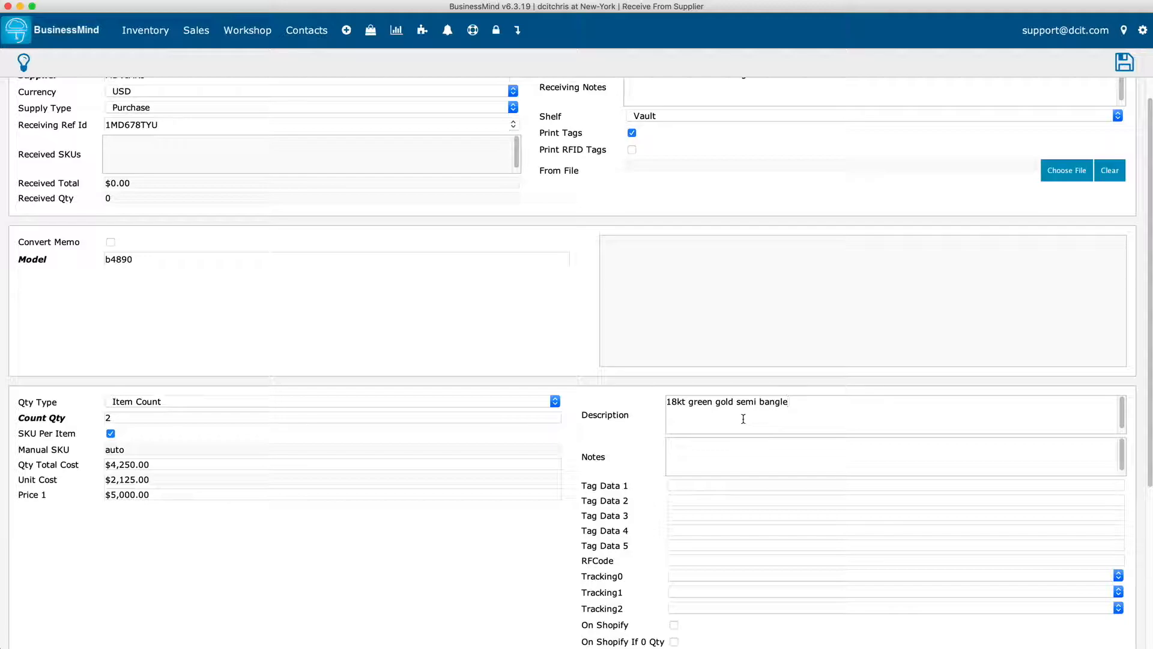
{"action": "type", "text": " bracelet with 2.45 ct diamonds"}
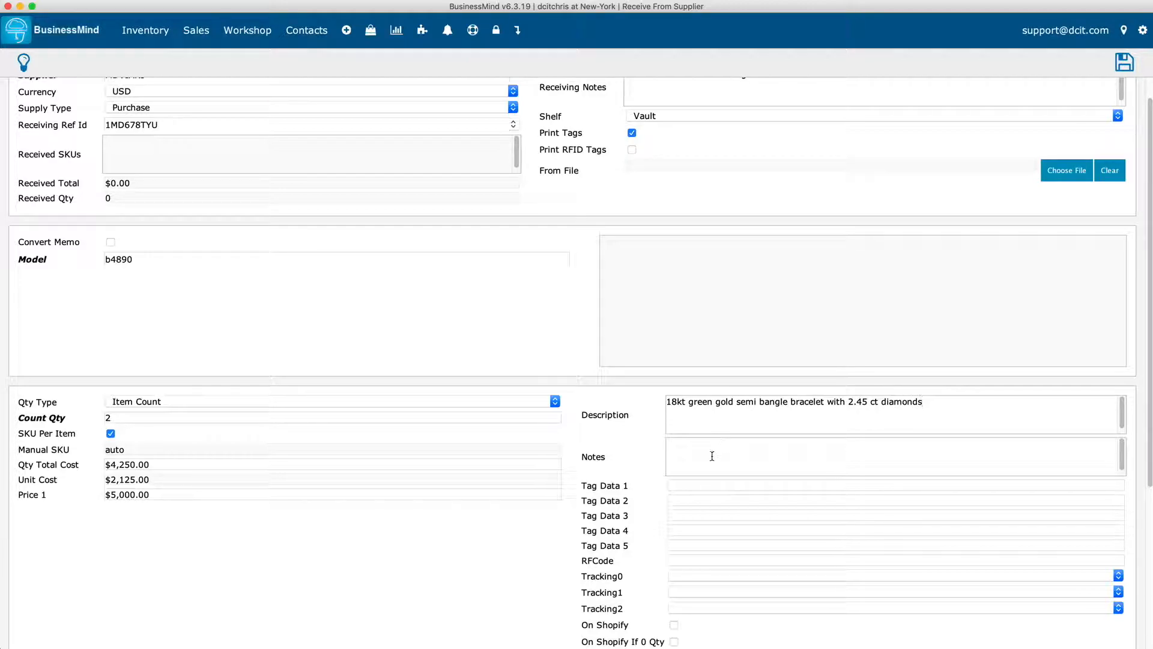
Set Tracking0 to Bracelets, Tracking1 to Bangle and Tracking2 to Diamond - Ladies.
{"action": "left_click", "coordinate": [683, 500]}
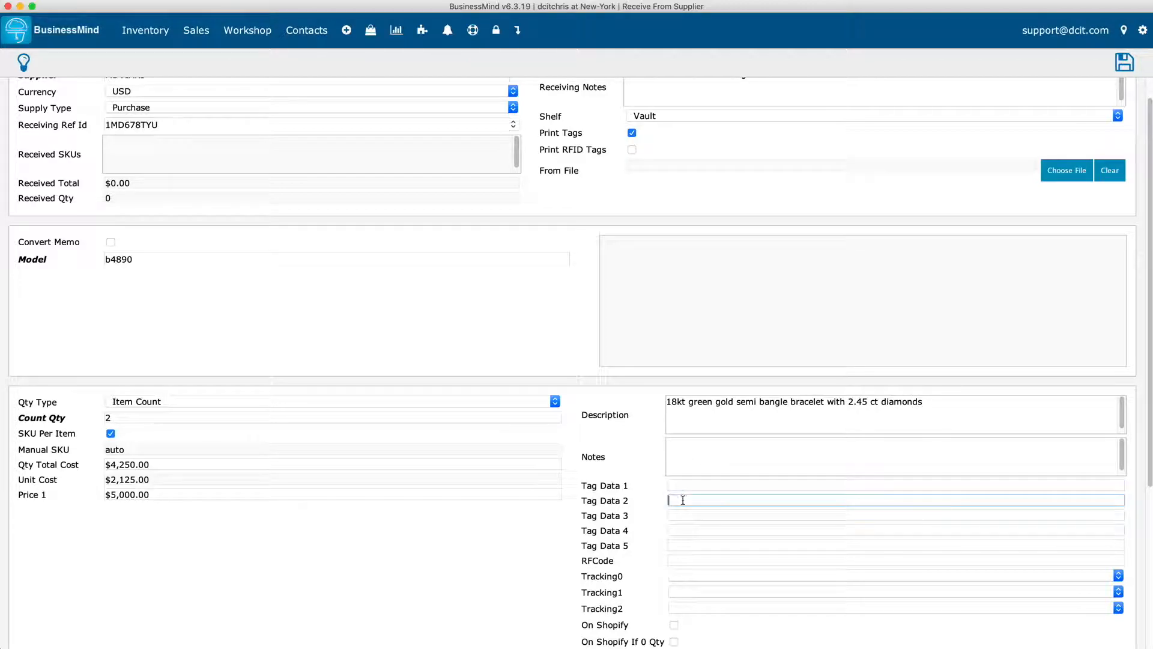
{"action": "left_click", "coordinate": [685, 577]}
{"action": "left_click", "coordinate": [708, 587]}
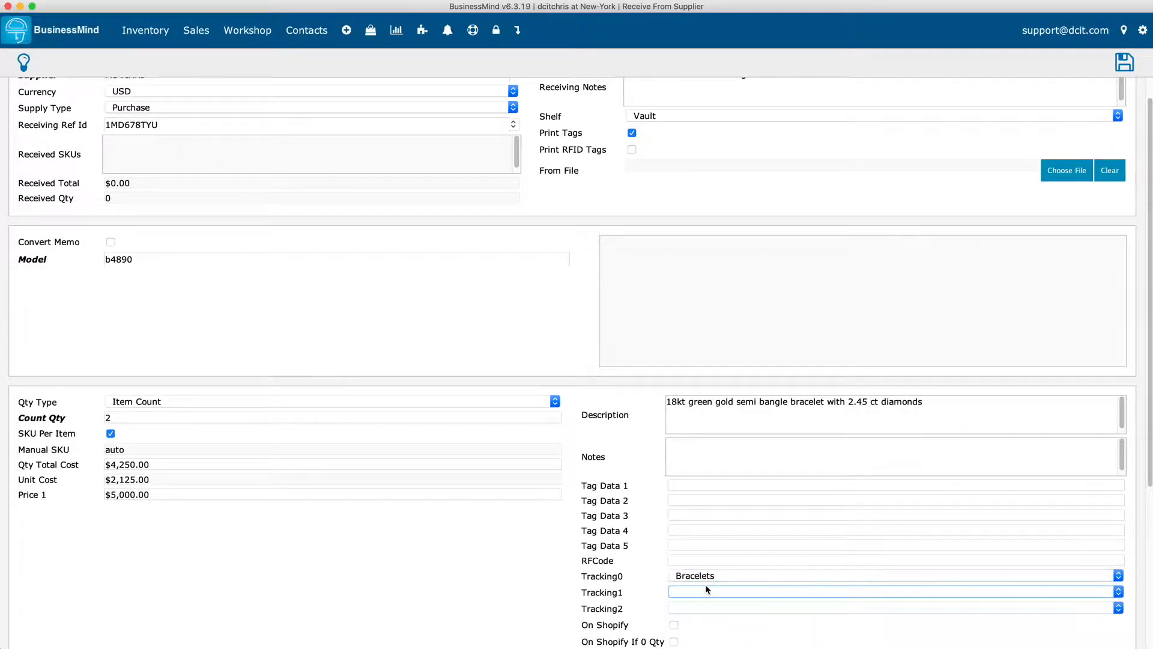
{"action": "scroll", "coordinate": [635, 561], "scroll_direction": "down", "scroll_amount": 3}
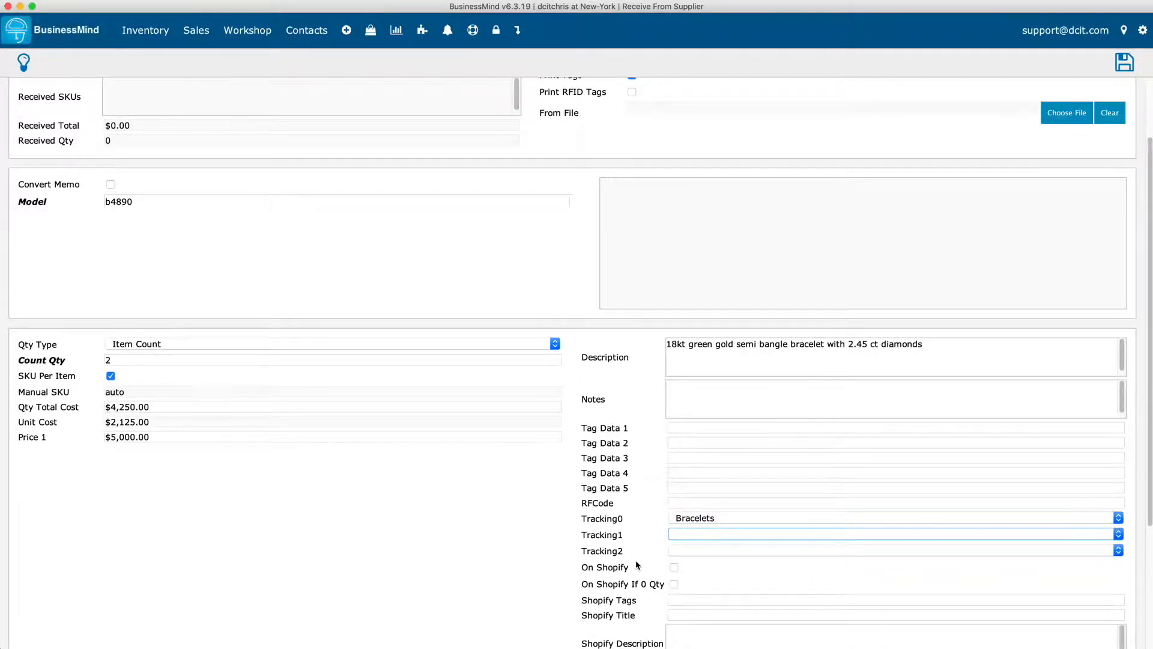
{"action": "scroll", "coordinate": [635, 561], "scroll_direction": "down", "scroll_amount": 2}
{"action": "left_click", "coordinate": [672, 499]}
{"action": "left_click", "coordinate": [697, 511]}
{"action": "left_click", "coordinate": [697, 517]}
{"action": "left_click", "coordinate": [723, 513]}
Attach the bracelet's image file to the attachments of model b4890.
{"action": "scroll", "coordinate": [585, 541], "scroll_direction": "down", "scroll_amount": 1}
{"action": "scroll", "coordinate": [585, 540], "scroll_direction": "down", "scroll_amount": 5}
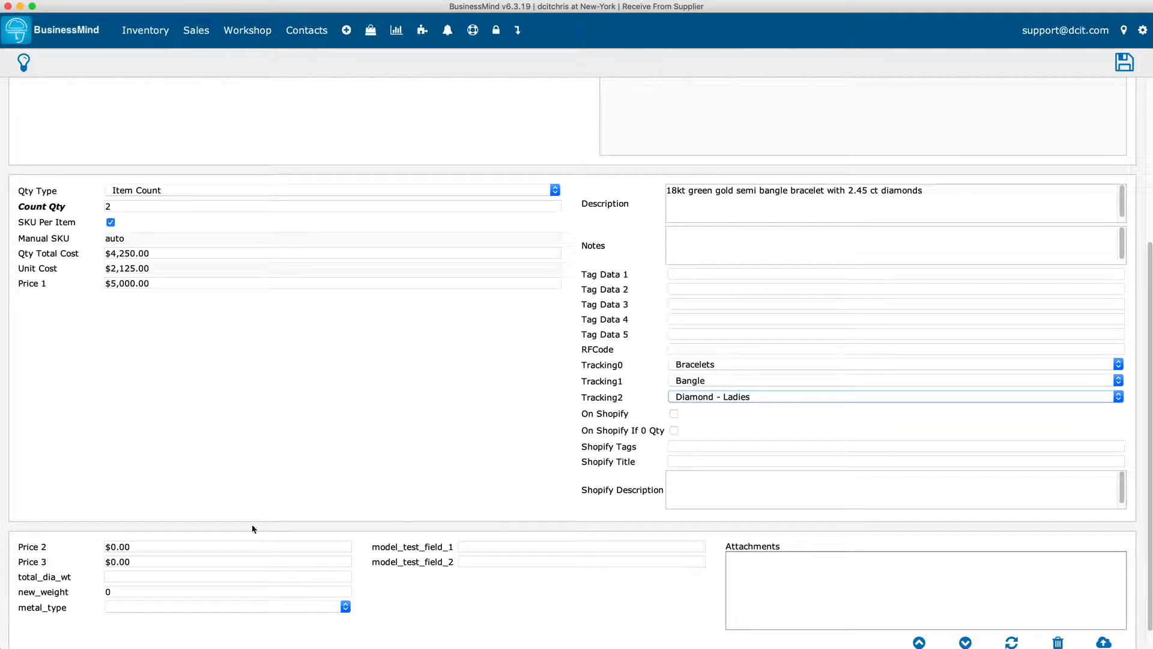
{"action": "left_click_drag", "start_coordinate": [3, 569], "coordinate": [844, 575]}
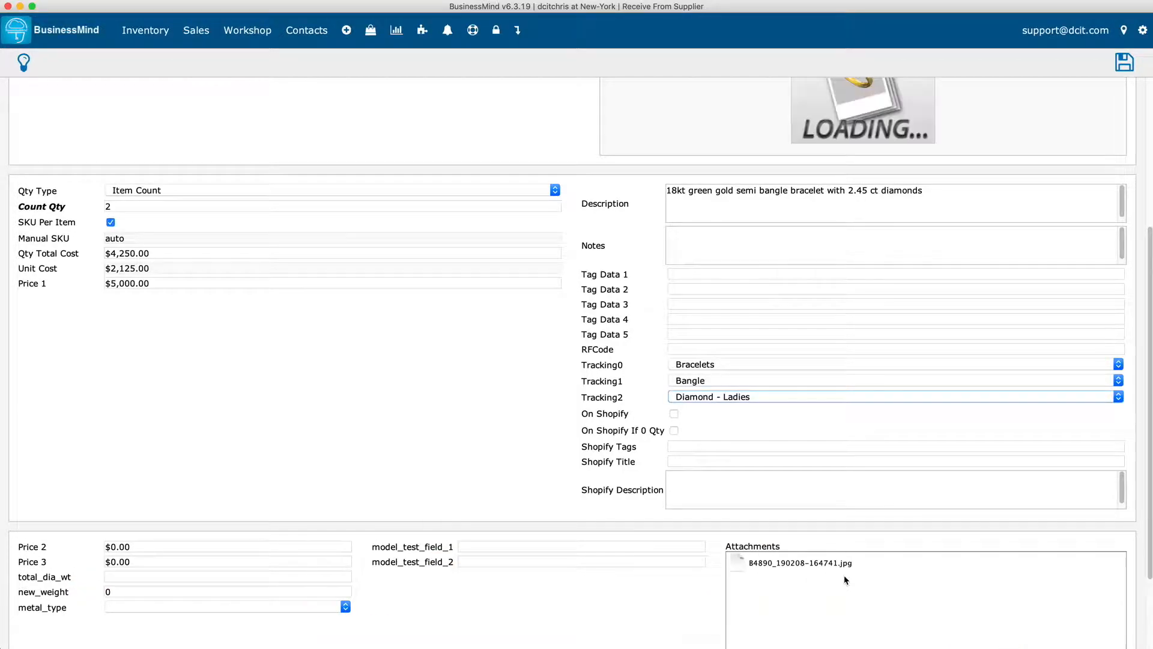
Turn off tag printing and save the receipt of the two b4890 bracelets.
{"action": "left_click_drag", "start_coordinate": [1147, 466], "coordinate": [1144, 260]}
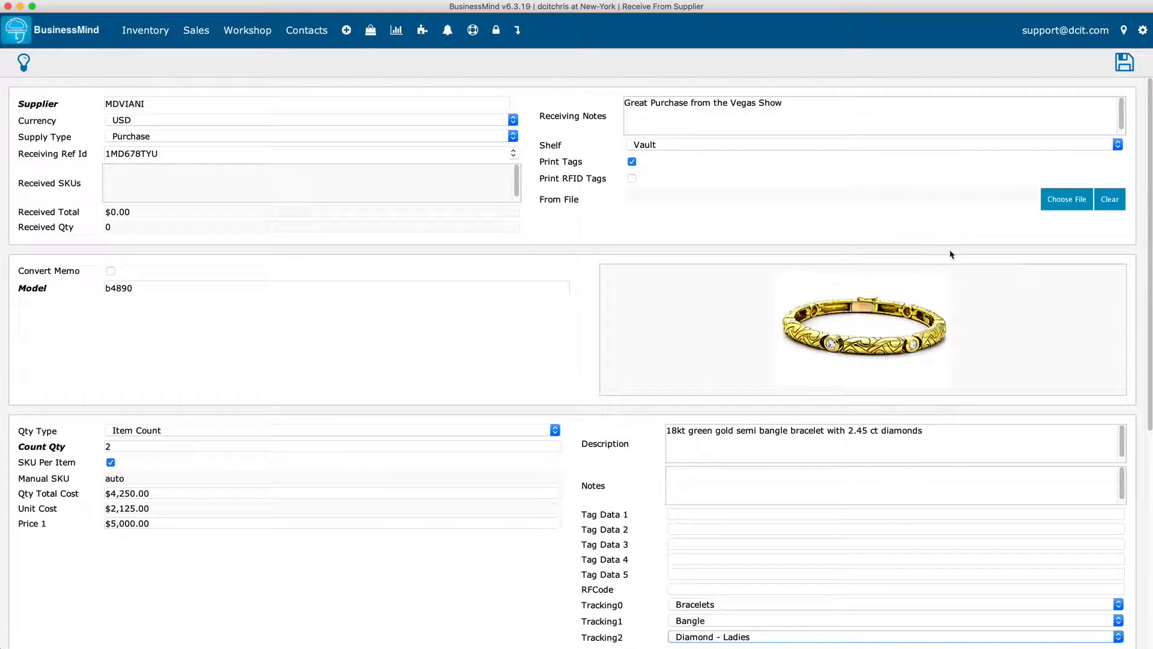
{"action": "left_click", "coordinate": [633, 162]}
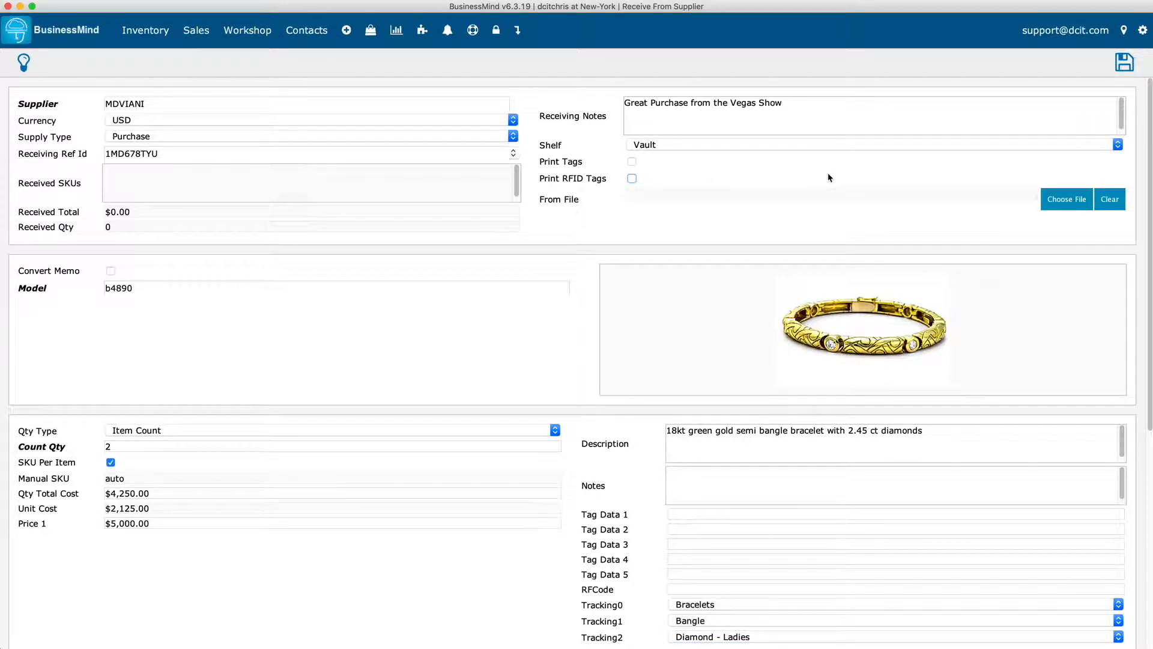
{"action": "left_click", "coordinate": [1125, 65]}
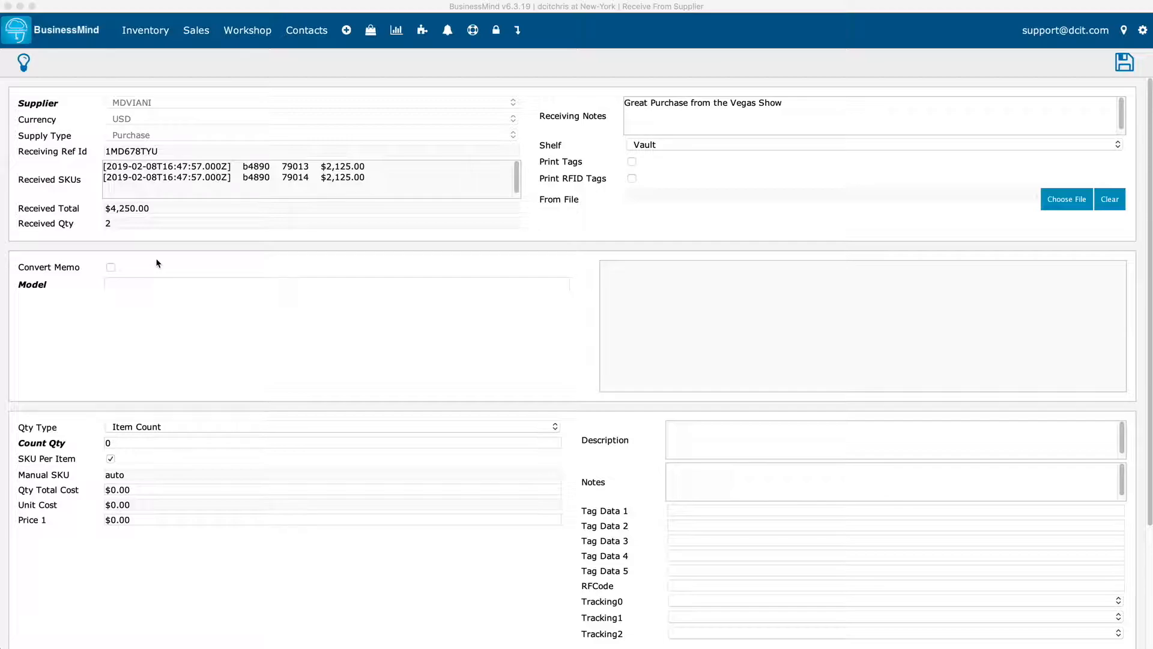
Search the models for r194 and select the existing MDVIANI model R1941 as the next item to receive.
{"action": "left_click", "coordinate": [127, 285]}
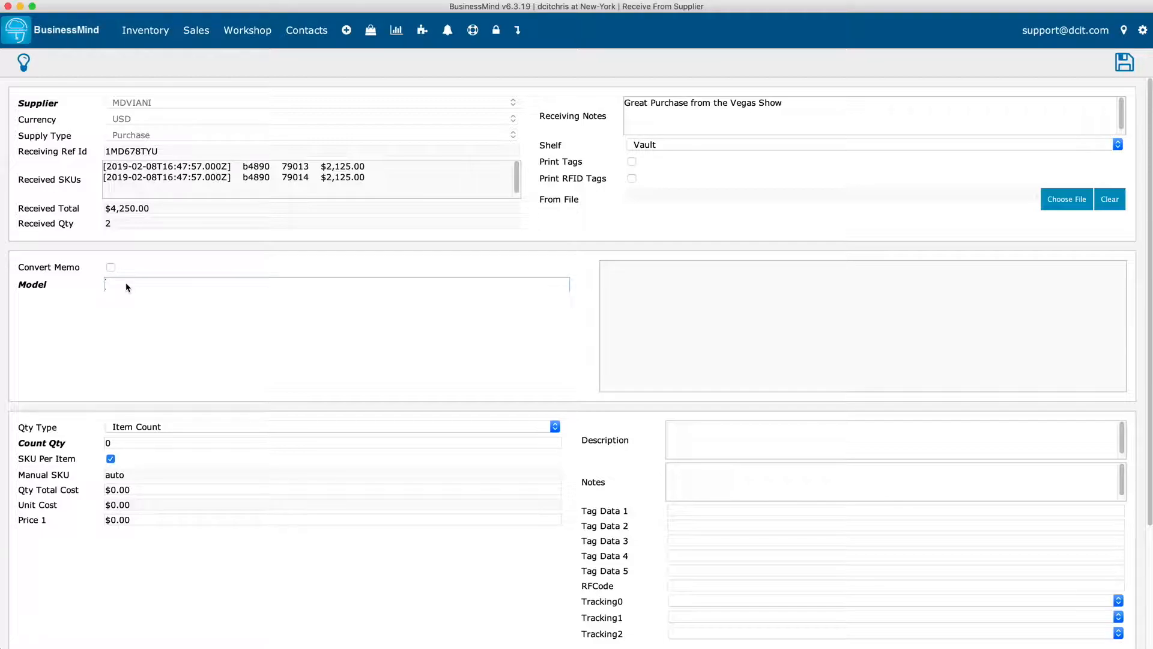
{"action": "type", "text": "r19"}
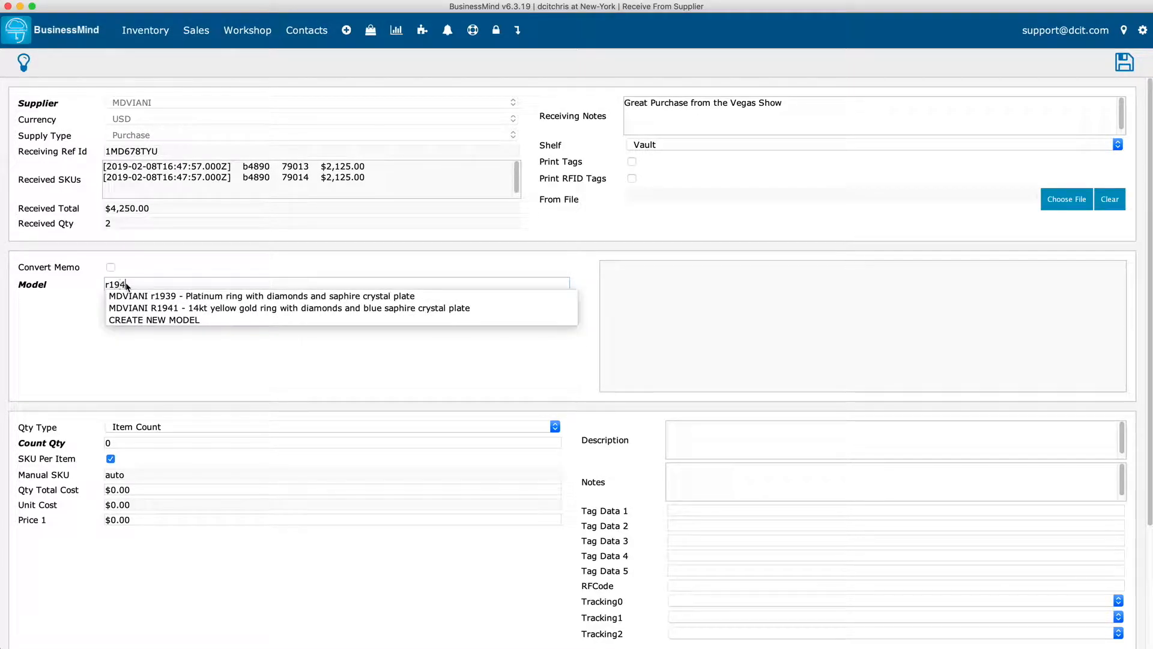
{"action": "type", "text": "4"}
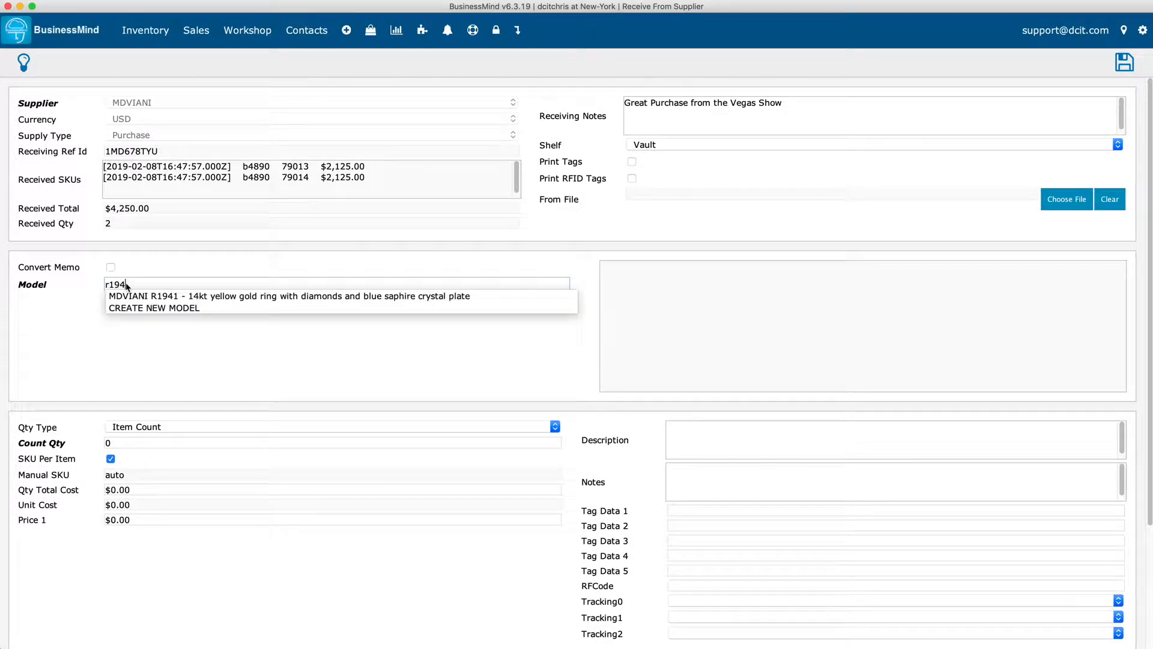
{"action": "left_click", "coordinate": [207, 297]}
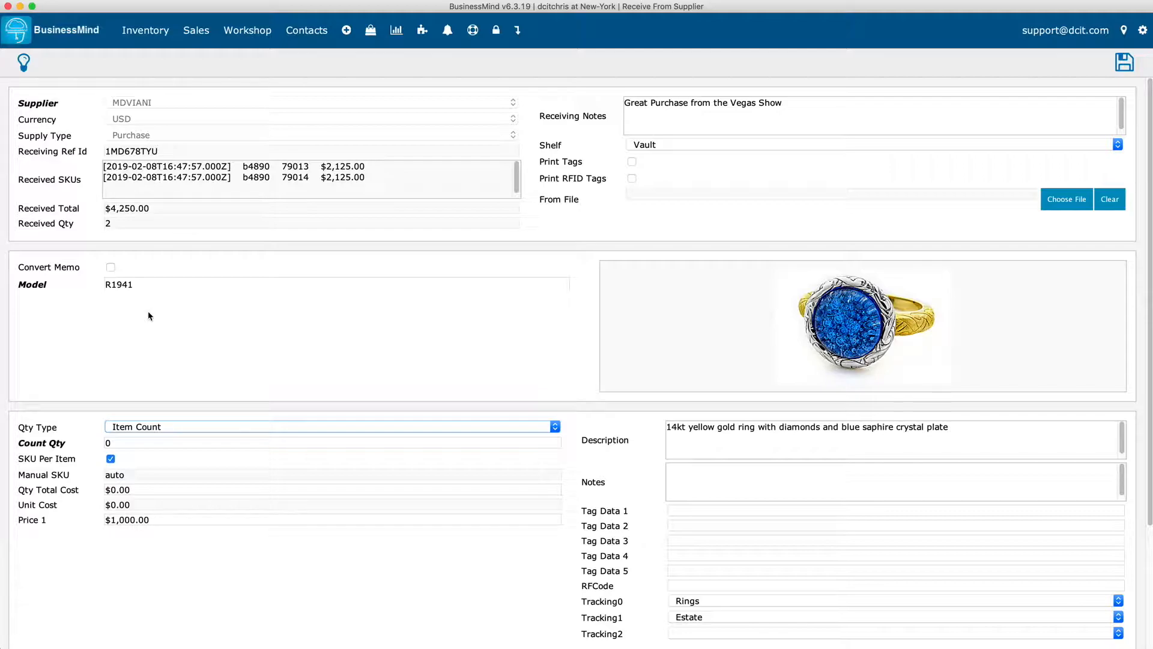
Receive one R1941 ring with a total cost of $600 and Price 1 of $1,200, and save the receipt.
{"action": "left_click", "coordinate": [111, 443]}
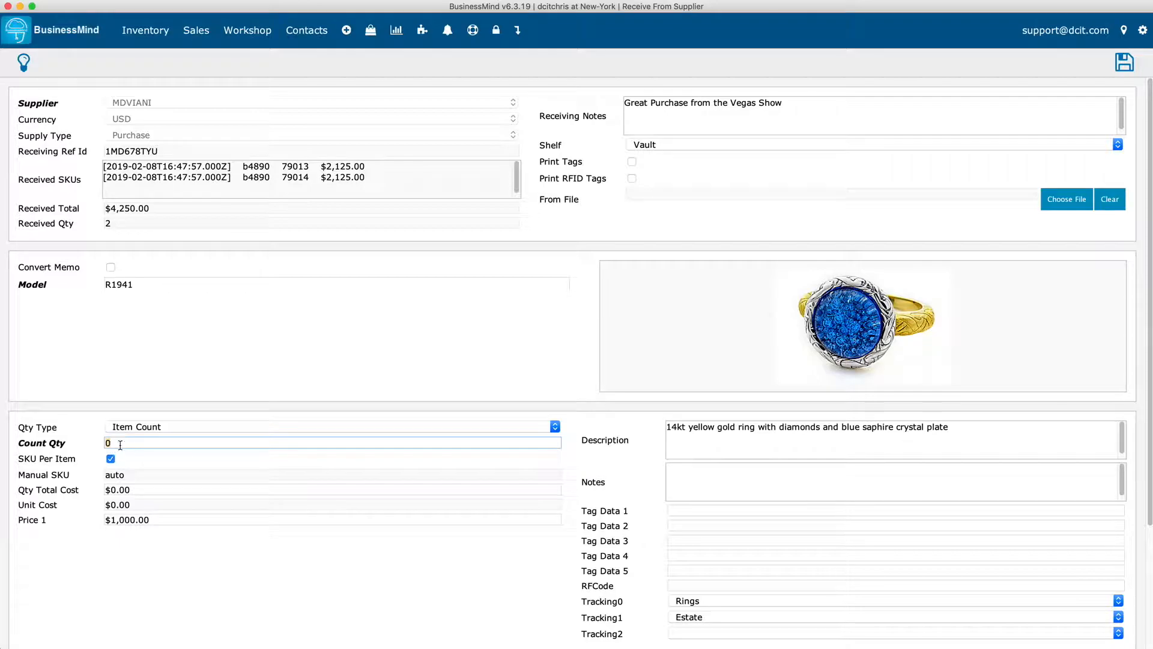
{"action": "type", "text": "1"}
{"action": "left_click", "coordinate": [154, 490]}
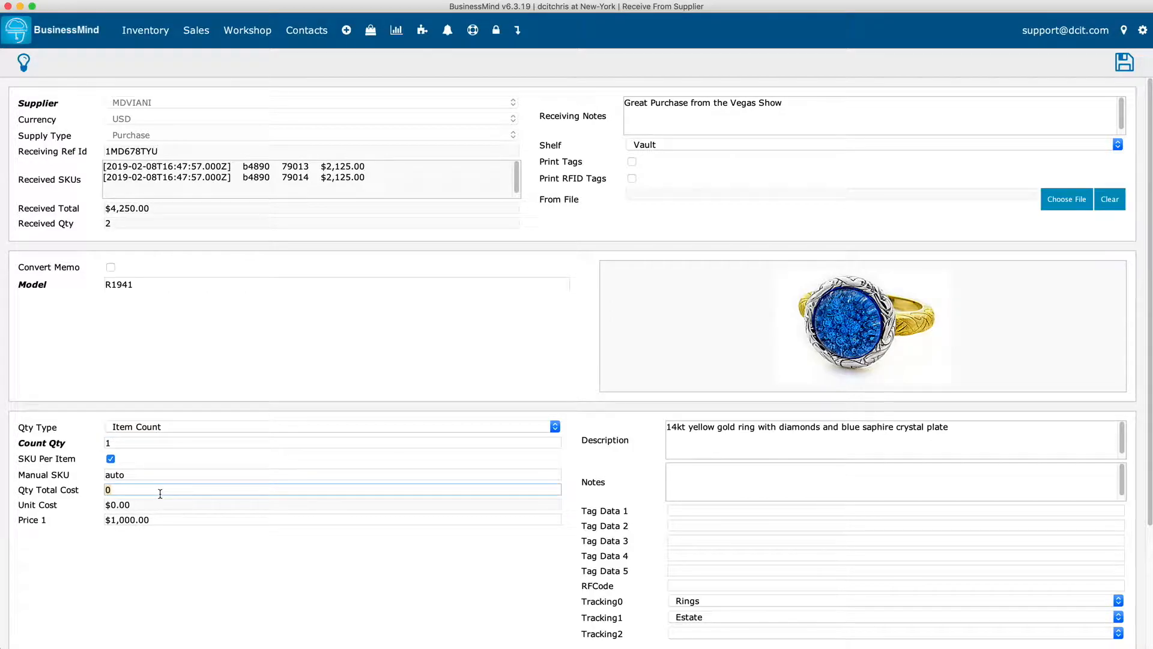
{"action": "type", "text": "600"}
{"action": "key", "text": "Tab"}
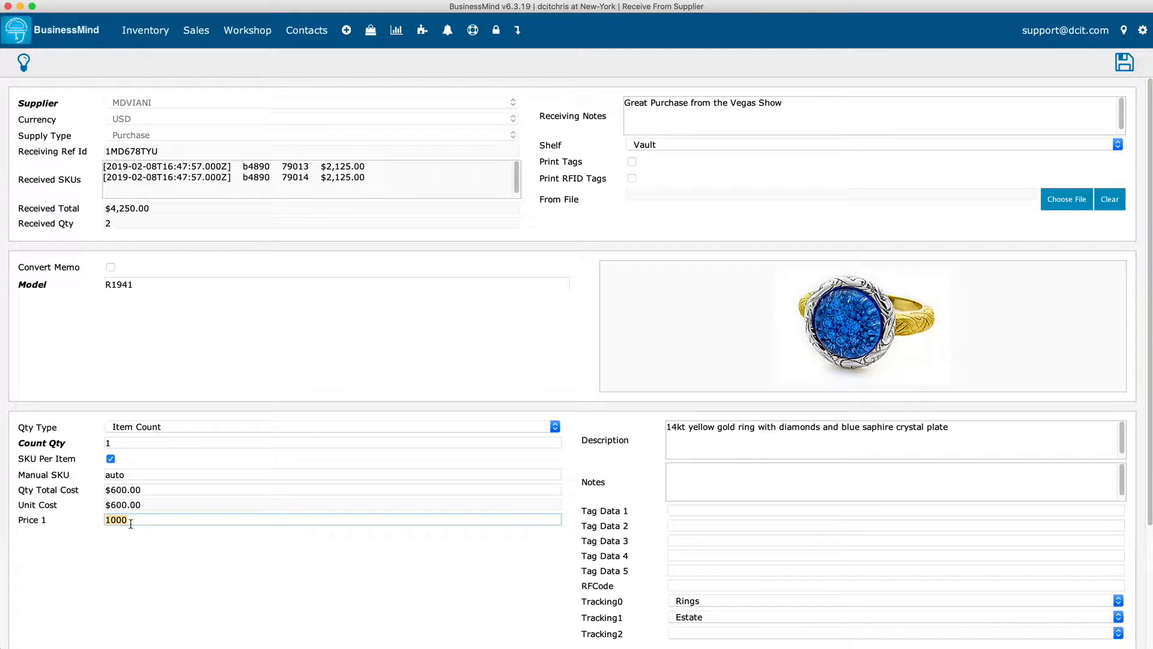
{"action": "type", "text": "1200"}
{"action": "left_click", "coordinate": [217, 543]}
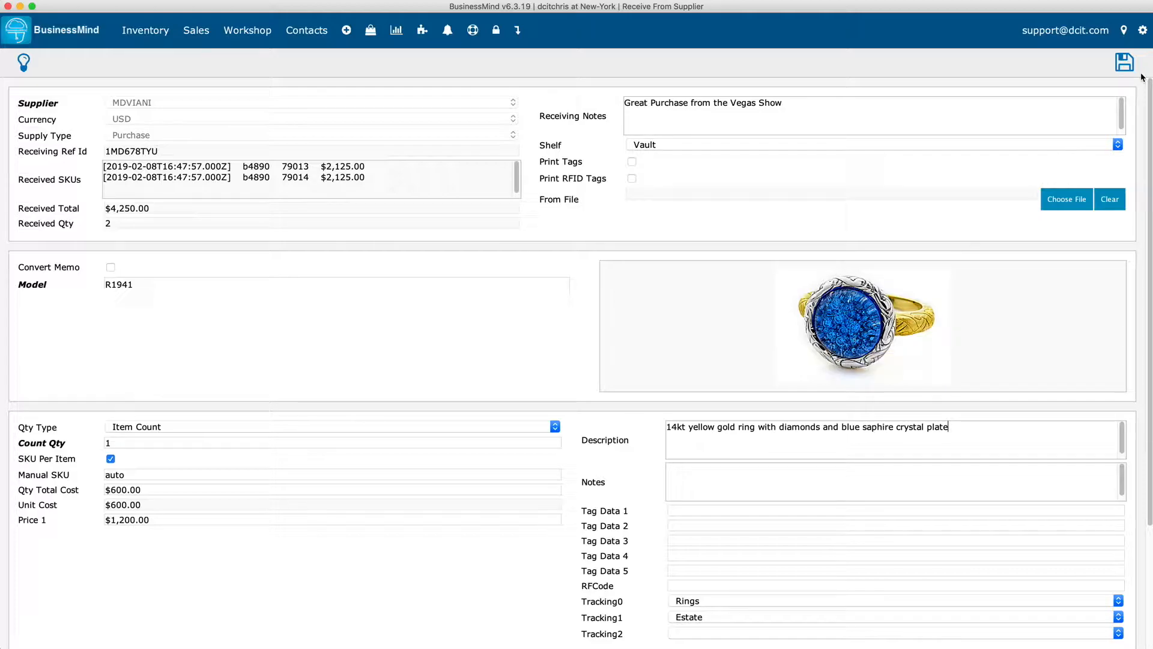
{"action": "left_click", "coordinate": [1124, 62]}
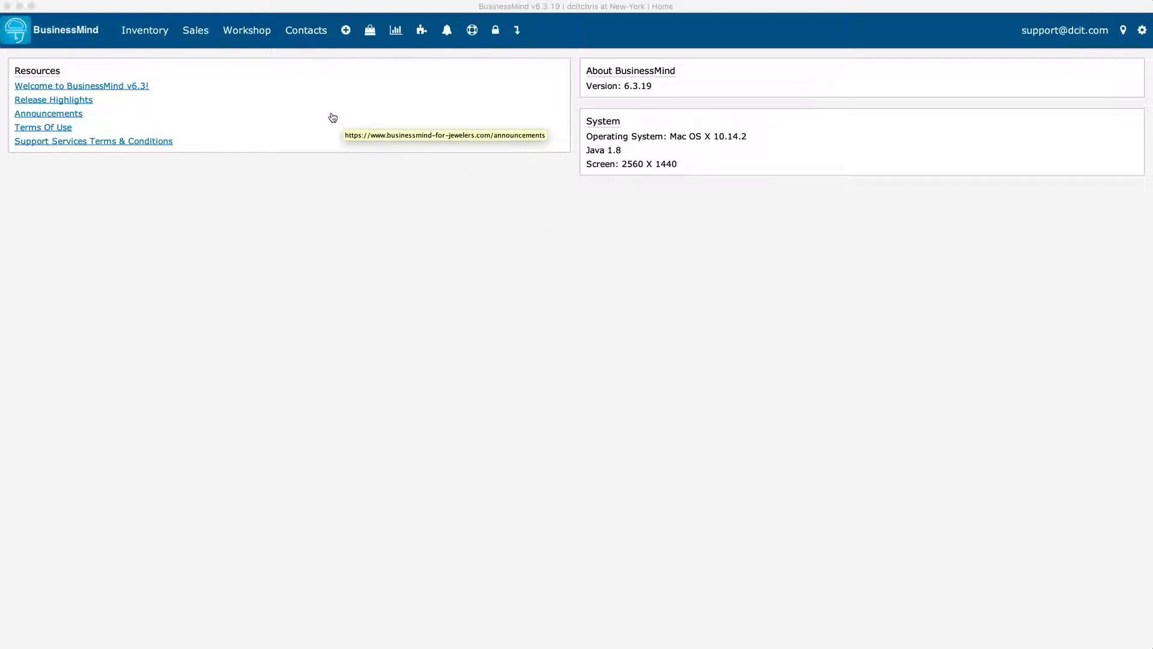
Start a new inventory receipt from supplier MDVIANI and select the existing receiving reference 1MD678TYU.
{"action": "left_click", "coordinate": [348, 31]}
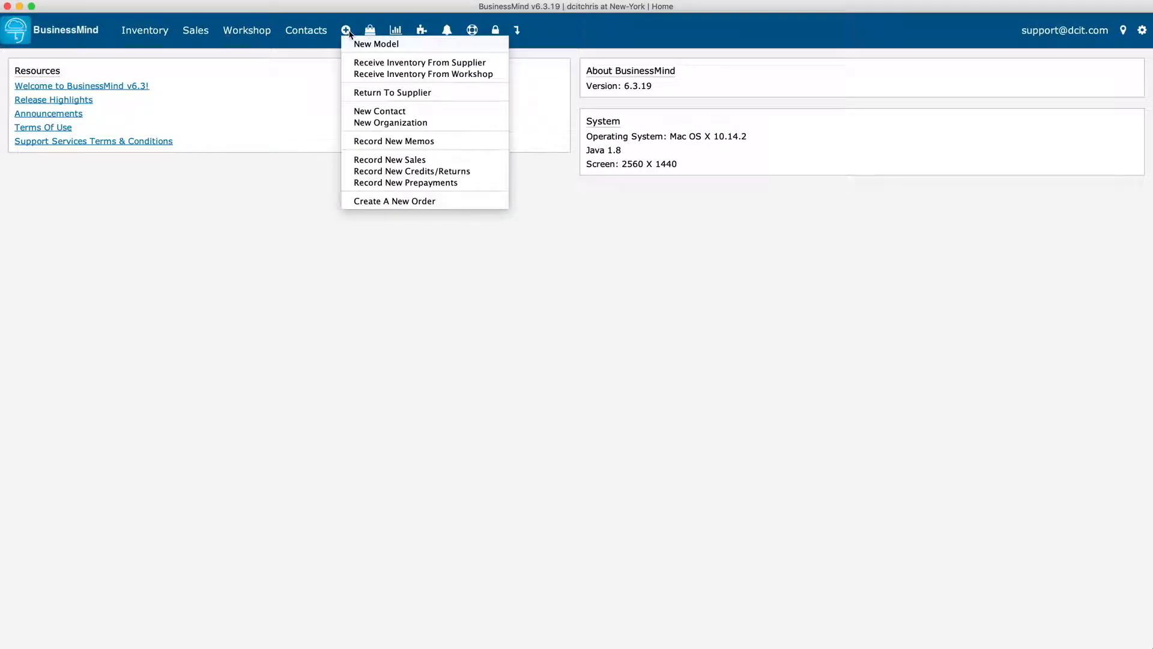
{"action": "left_click", "coordinate": [399, 66]}
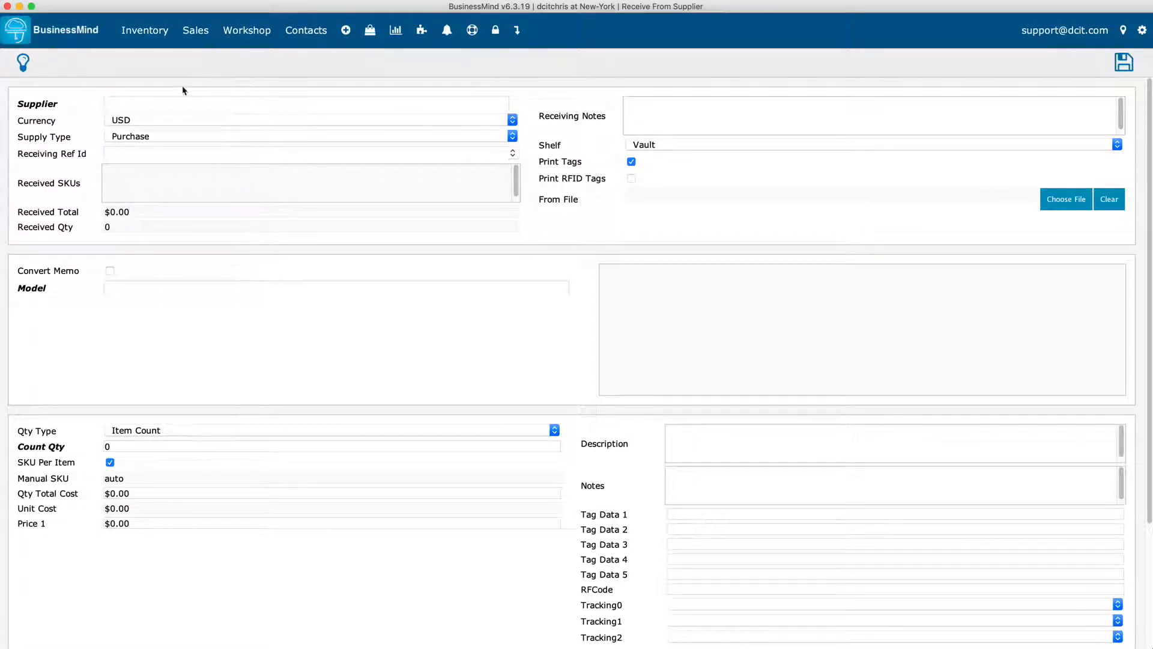
{"action": "left_click", "coordinate": [156, 103]}
{"action": "type", "text": "MDC"}
{"action": "key", "text": "BackSpace"}
{"action": "type", "text": "V"}
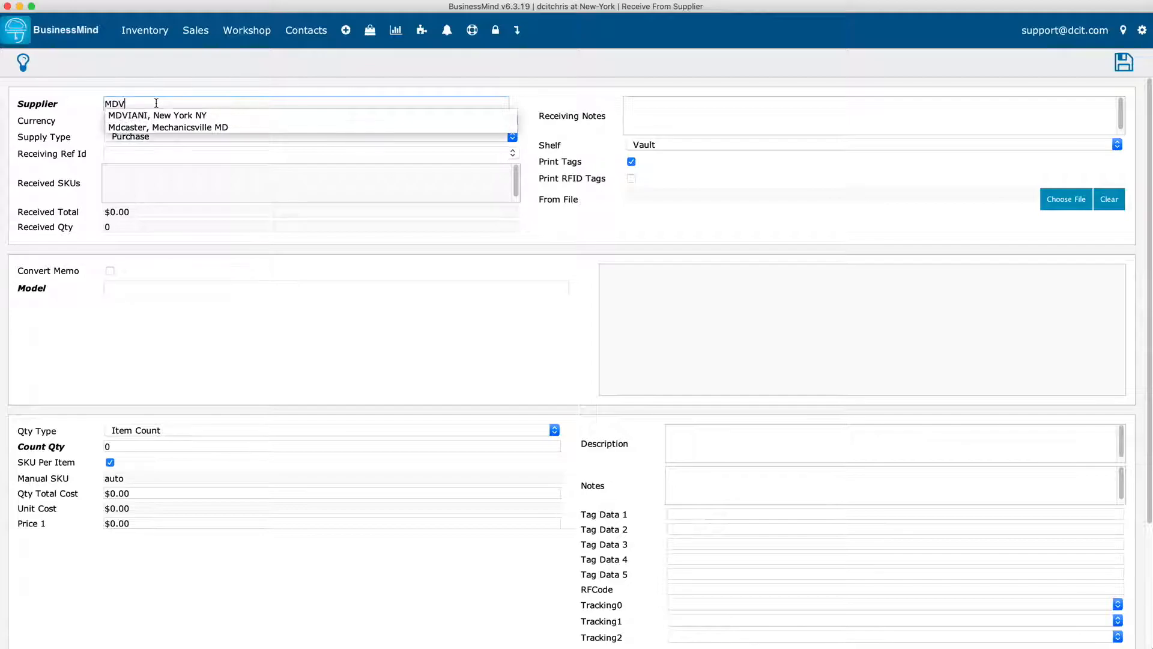
{"action": "left_click", "coordinate": [154, 114]}
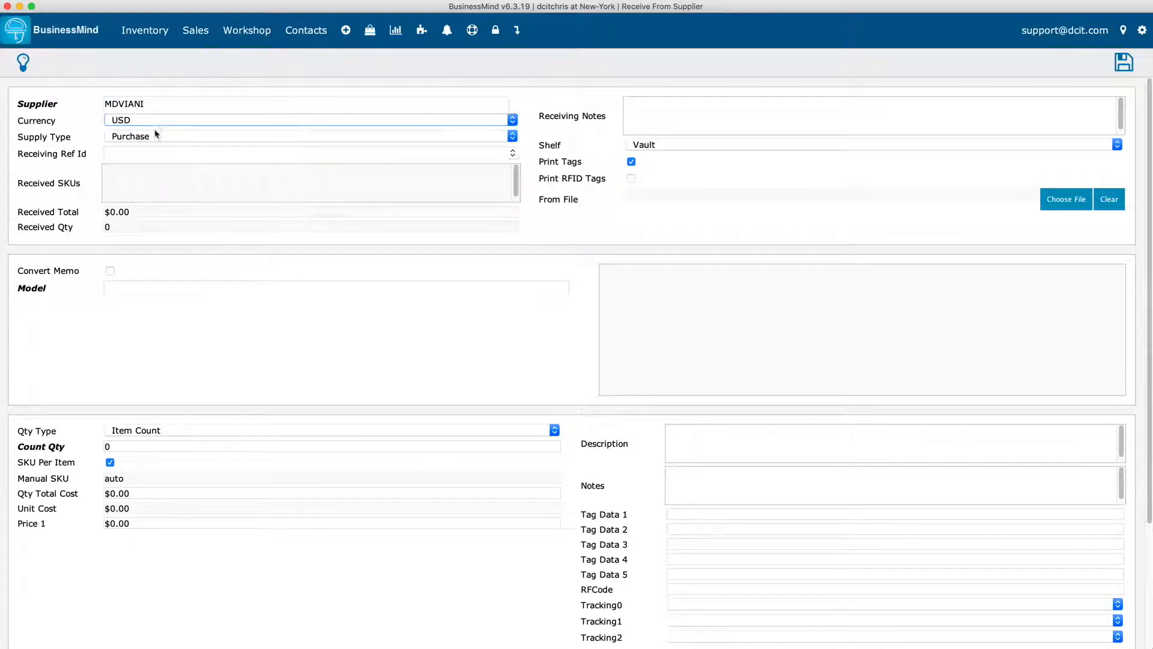
{"action": "left_click", "coordinate": [144, 153]}
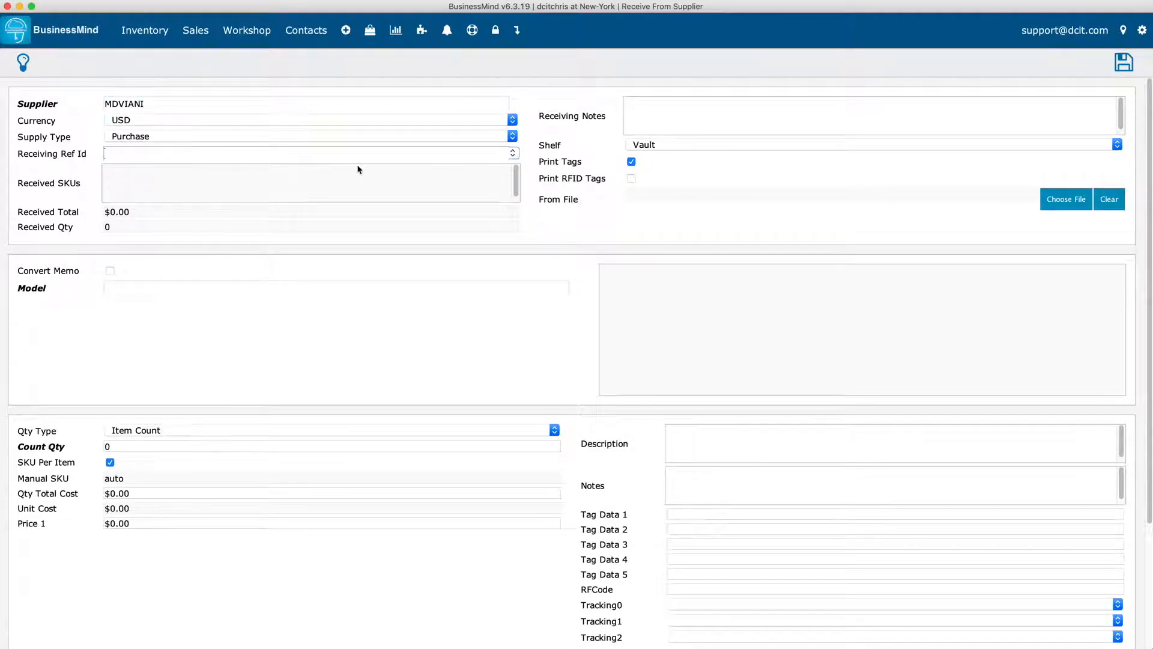
{"action": "left_click", "coordinate": [514, 155]}
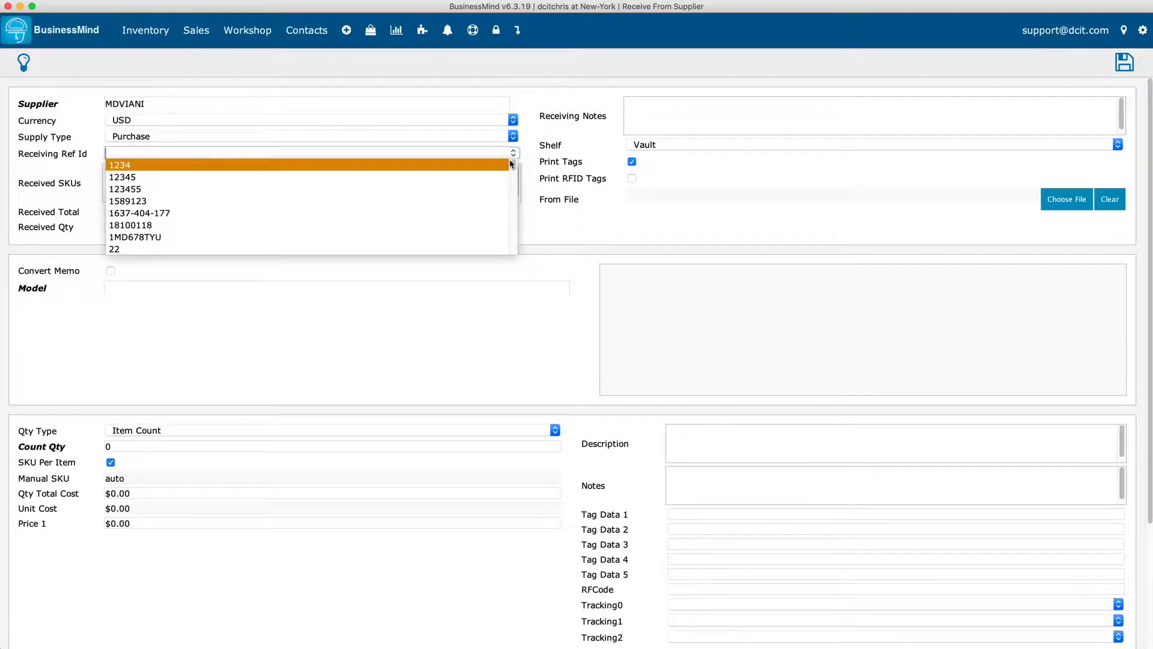
{"action": "left_click", "coordinate": [138, 237]}
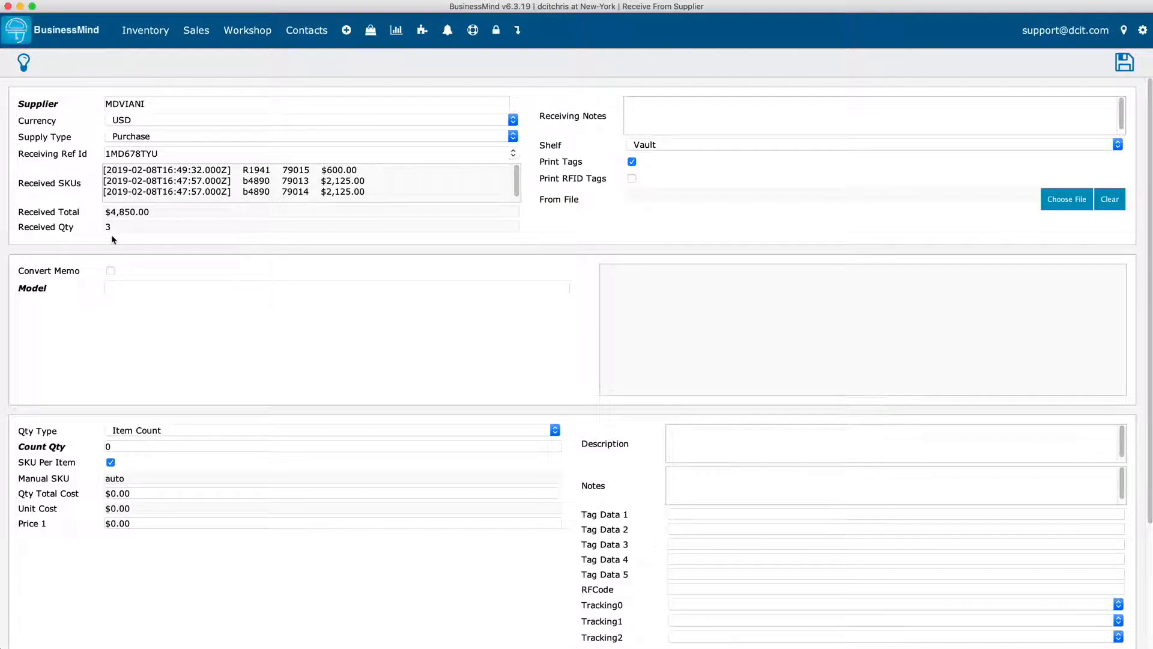
Enter E7118-1 as the model to receive and create it as a new model.
{"action": "left_click", "coordinate": [123, 288]}
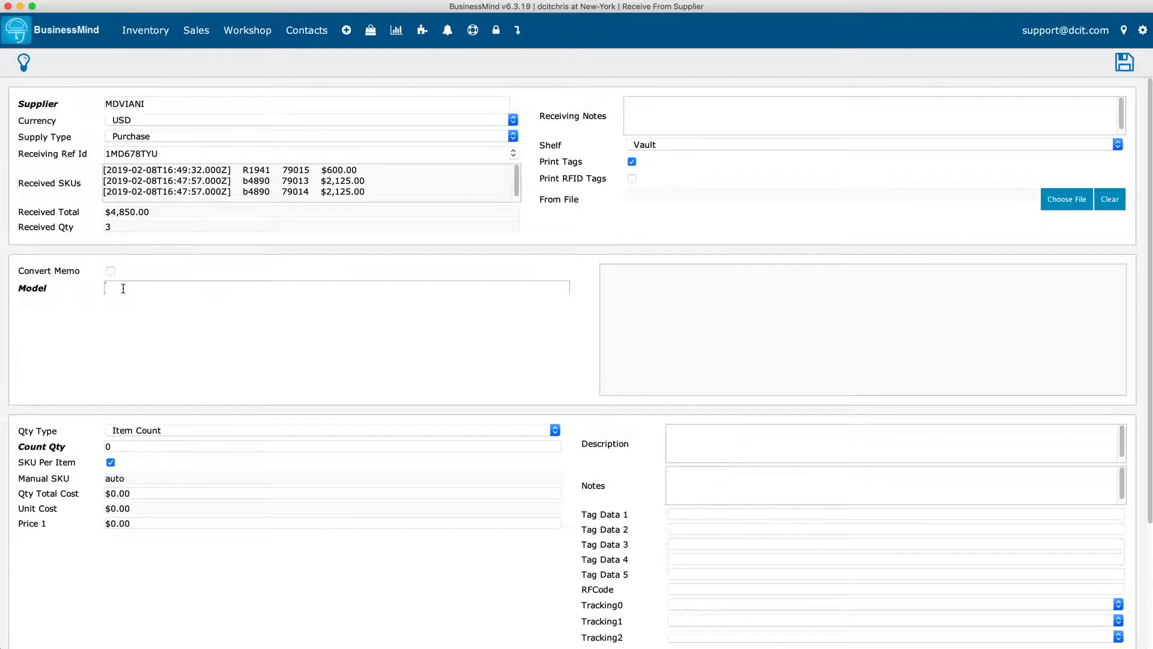
{"action": "type", "text": "E"}
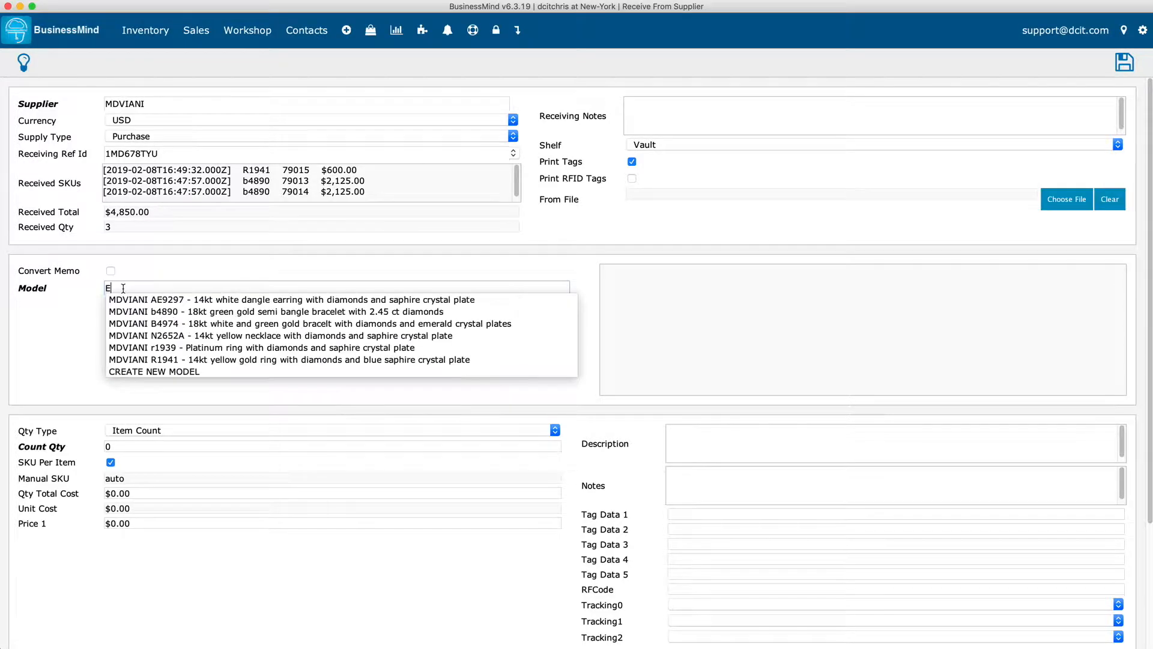
{"action": "type", "text": "7118-1"}
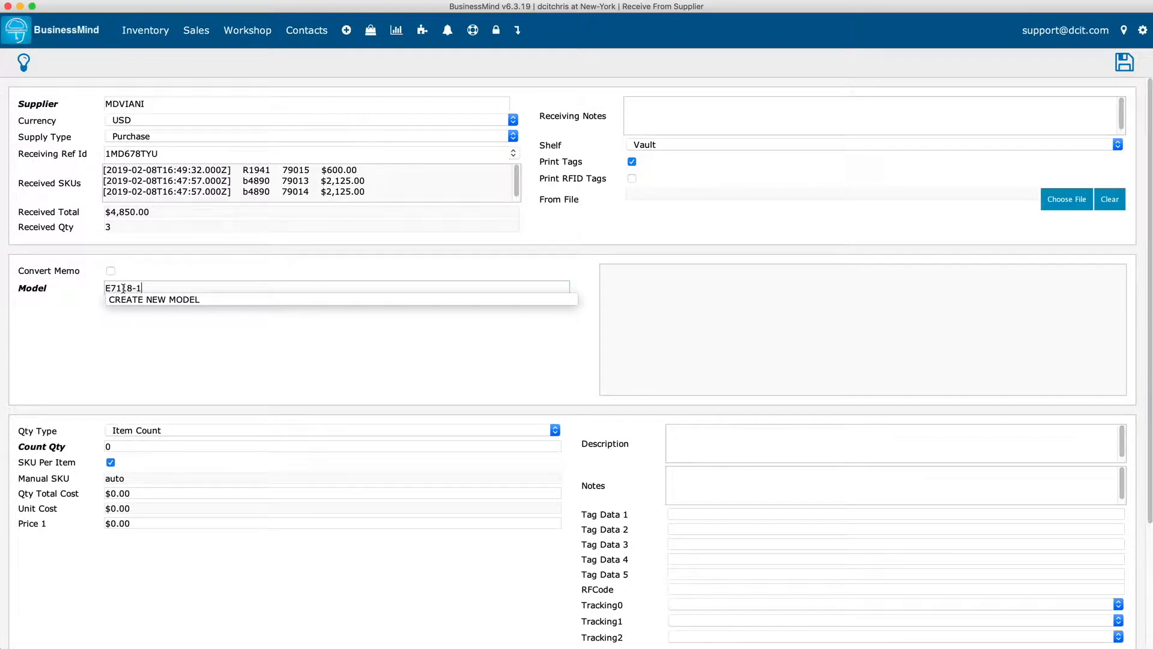
{"action": "left_click", "coordinate": [168, 300]}
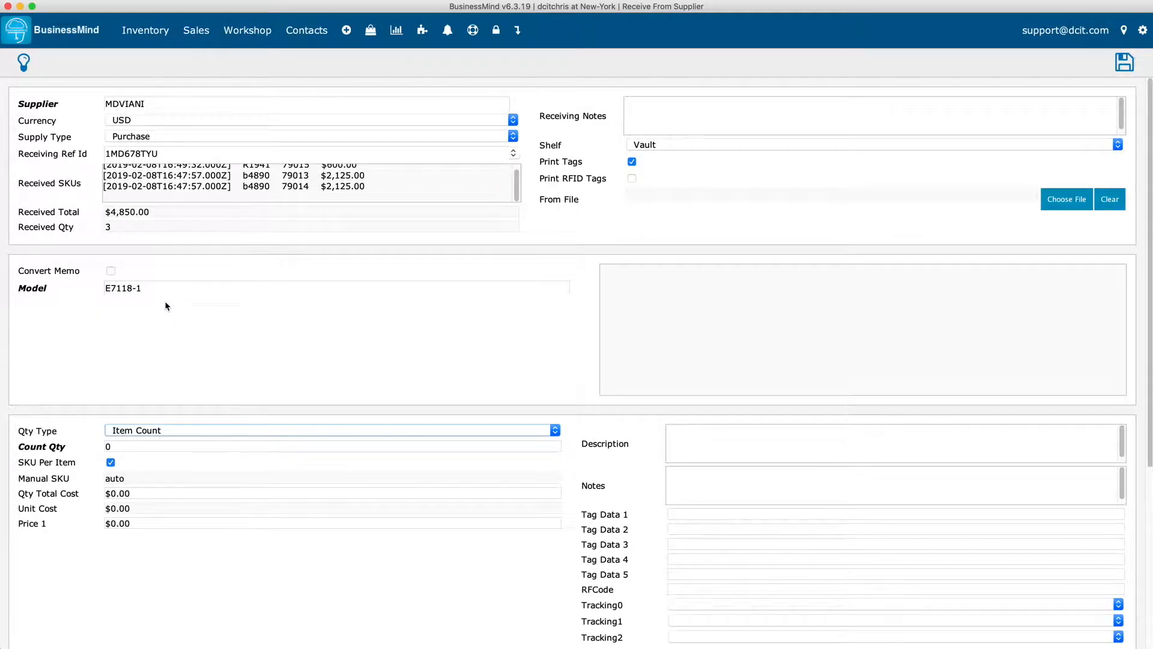
Set the count quantity of E7118-1 to 1, its total cost to $560 and Price 1 to $1,500.
{"action": "left_click", "coordinate": [148, 446]}
{"action": "left_click_drag", "start_coordinate": [149, 446], "coordinate": [154, 451]}
{"action": "type", "text": "1"}
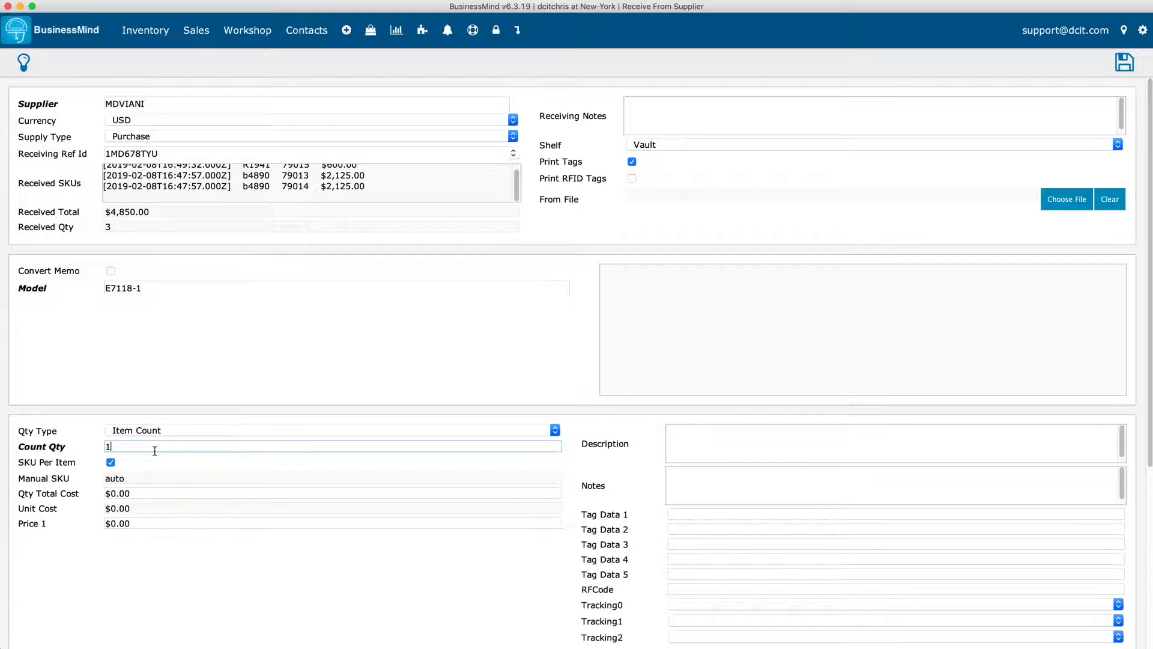
{"action": "key", "text": "Tab"}
{"action": "left_click", "coordinate": [159, 493]}
{"action": "left_click_drag", "start_coordinate": [161, 493], "coordinate": [101, 487]}
{"action": "type", "text": "560"}
{"action": "key", "text": "Tab"}
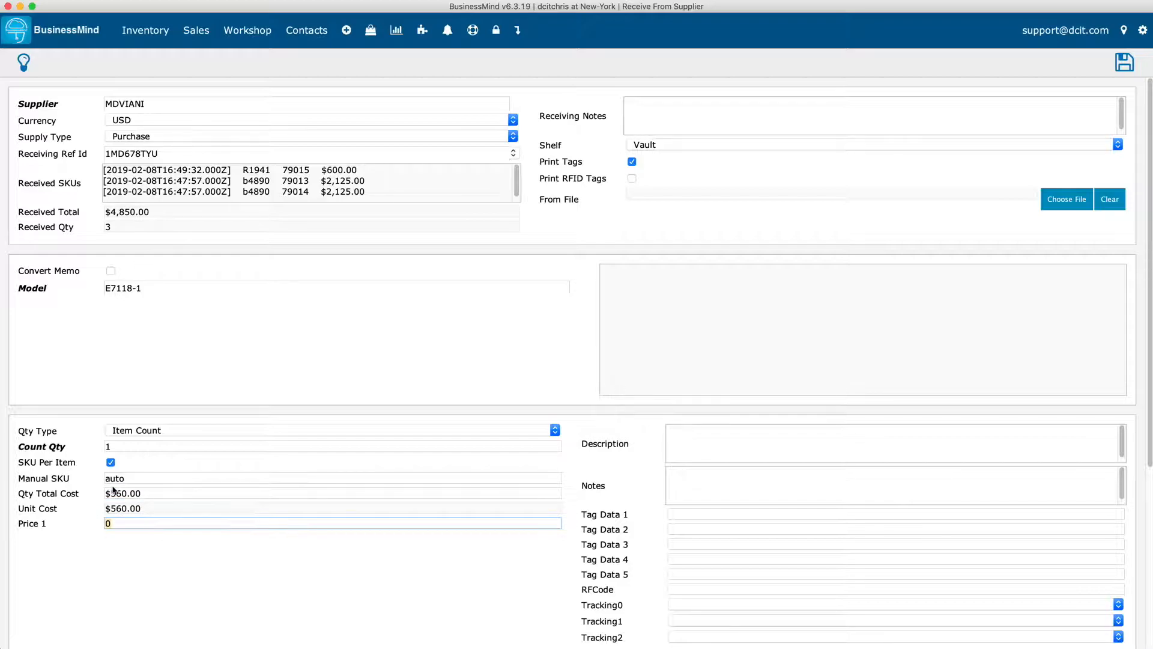
{"action": "type", "text": "1,500"}
{"action": "key", "text": "Tab"}
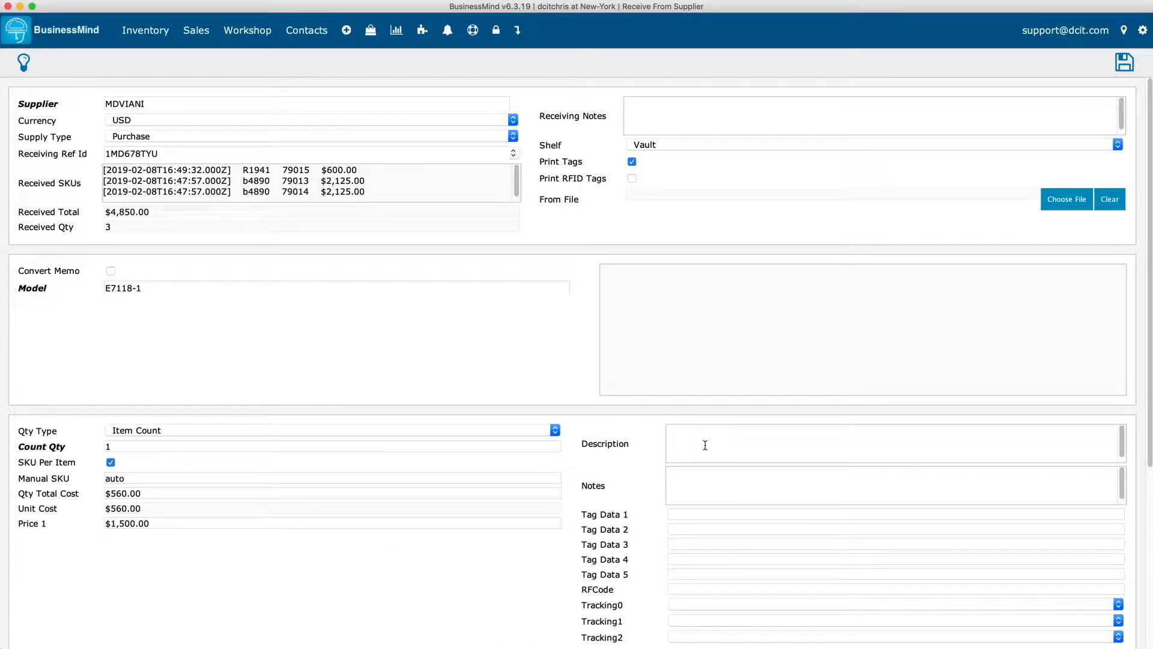
Enter the description "18kt white butterfly earrings with 1.00 ct diamonds" and set Tracking0 to Earrings, Tracking1 to Estate and Tracking2 to Diamond - Ladies.
{"action": "type", "text": "18kt white butterfly earrings with 1.00 ct diamonds"}
{"action": "left_click", "coordinate": [689, 605]}
{"action": "scroll", "coordinate": [696, 628], "scroll_direction": "down", "scroll_amount": 2}
{"action": "left_click", "coordinate": [702, 617]}
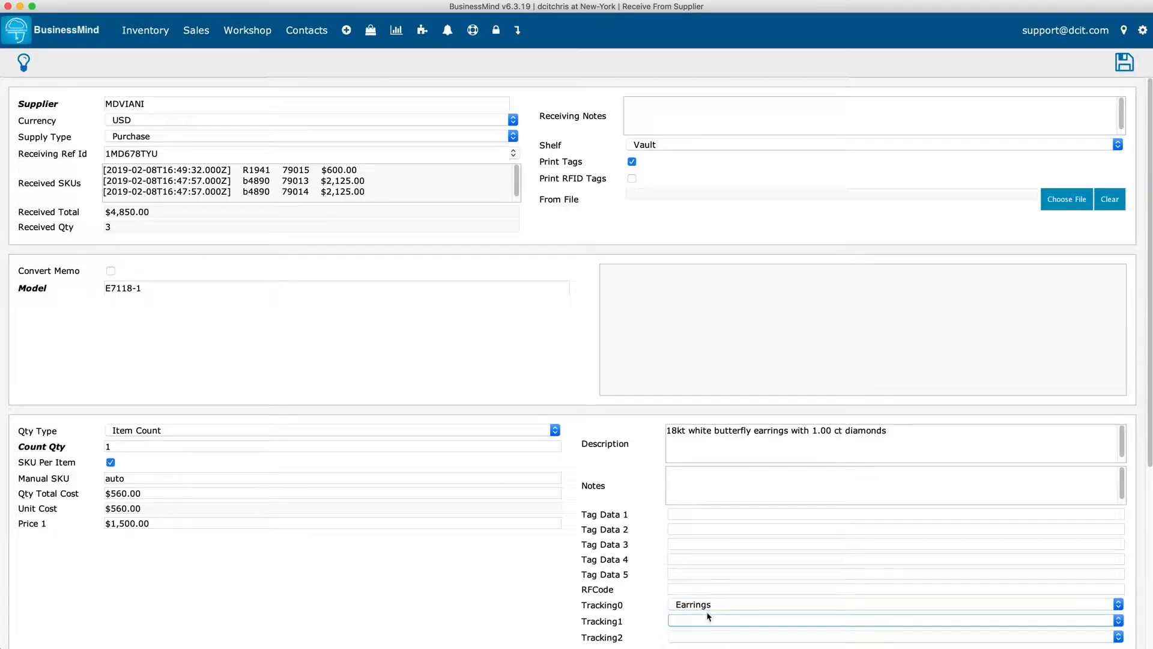
{"action": "left_click", "coordinate": [1085, 622]}
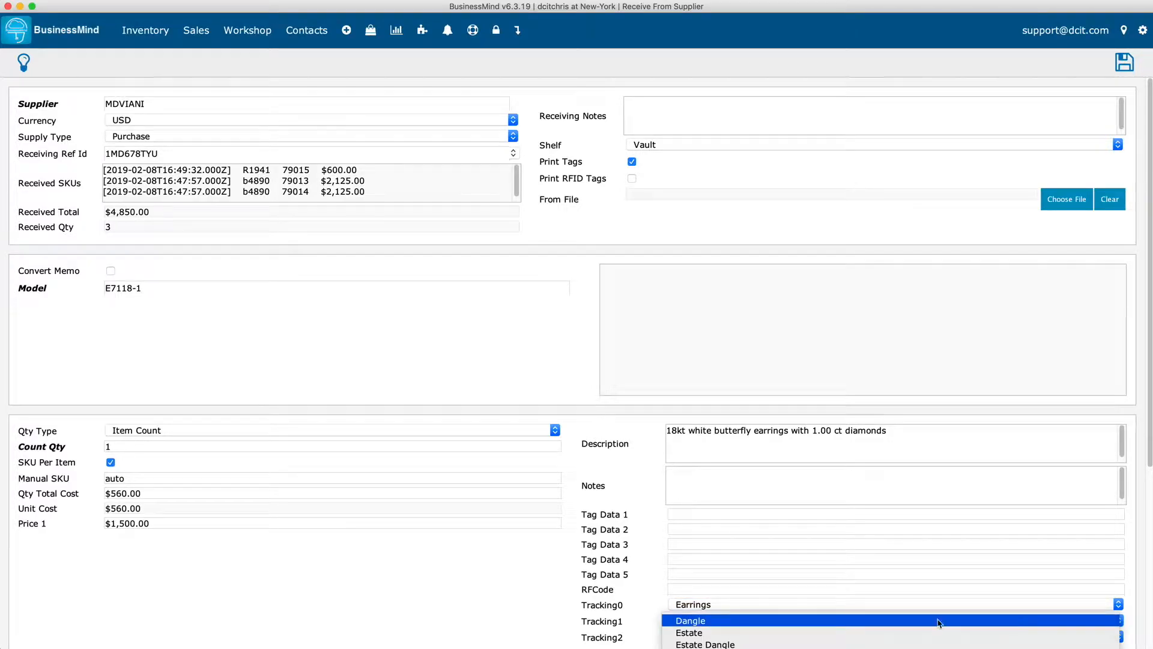
{"action": "left_click", "coordinate": [731, 632]}
{"action": "left_click", "coordinate": [719, 637]}
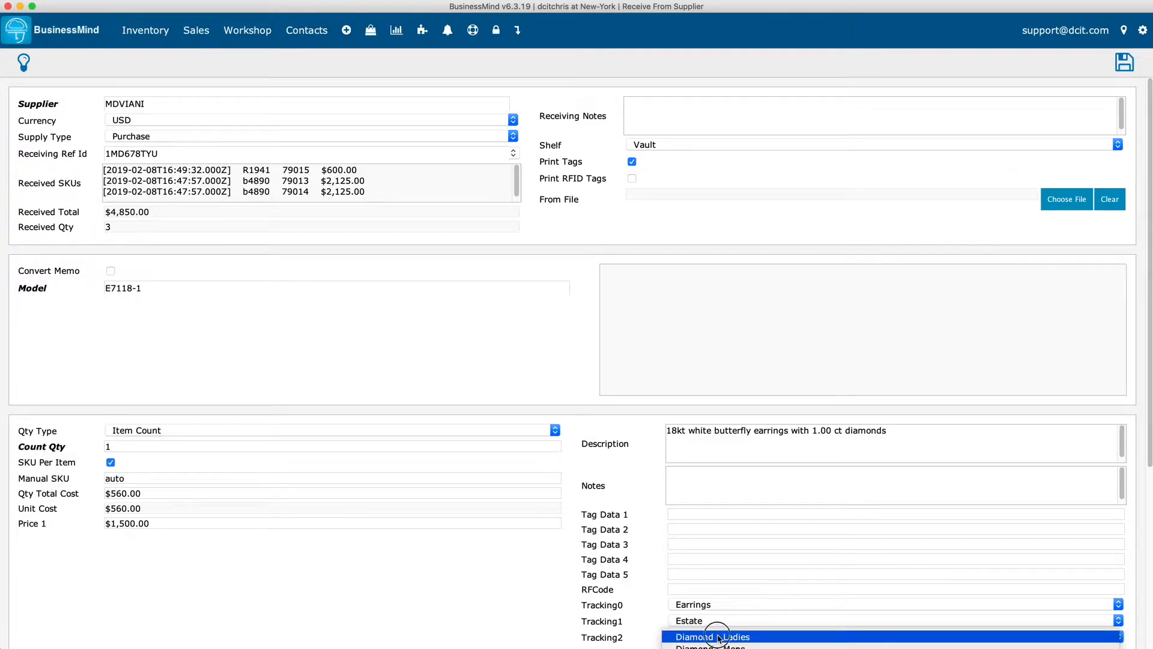
{"action": "left_click", "coordinate": [718, 637]}
Attach the image E7118-1.jpg to the model and save the receipt with tag printing turned off.
{"action": "scroll", "coordinate": [739, 613], "scroll_direction": "down", "scroll_amount": 5}
{"action": "left_click_drag", "start_coordinate": [84, 643], "coordinate": [891, 584]}
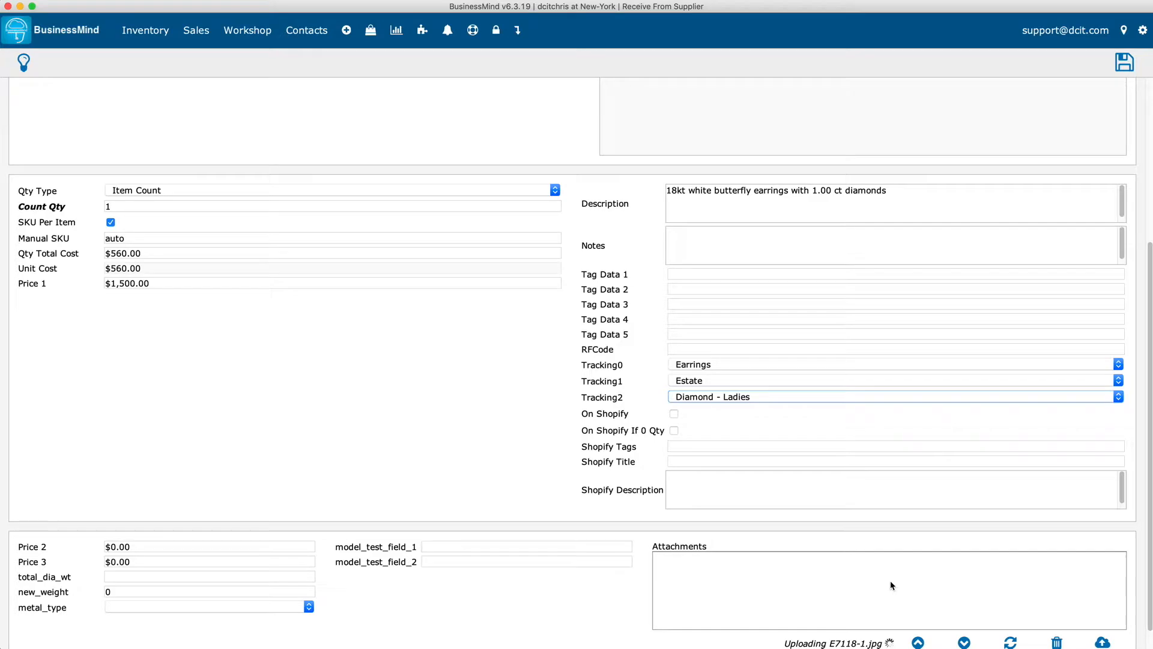
{"action": "scroll", "coordinate": [763, 372], "scroll_direction": "up", "scroll_amount": 5}
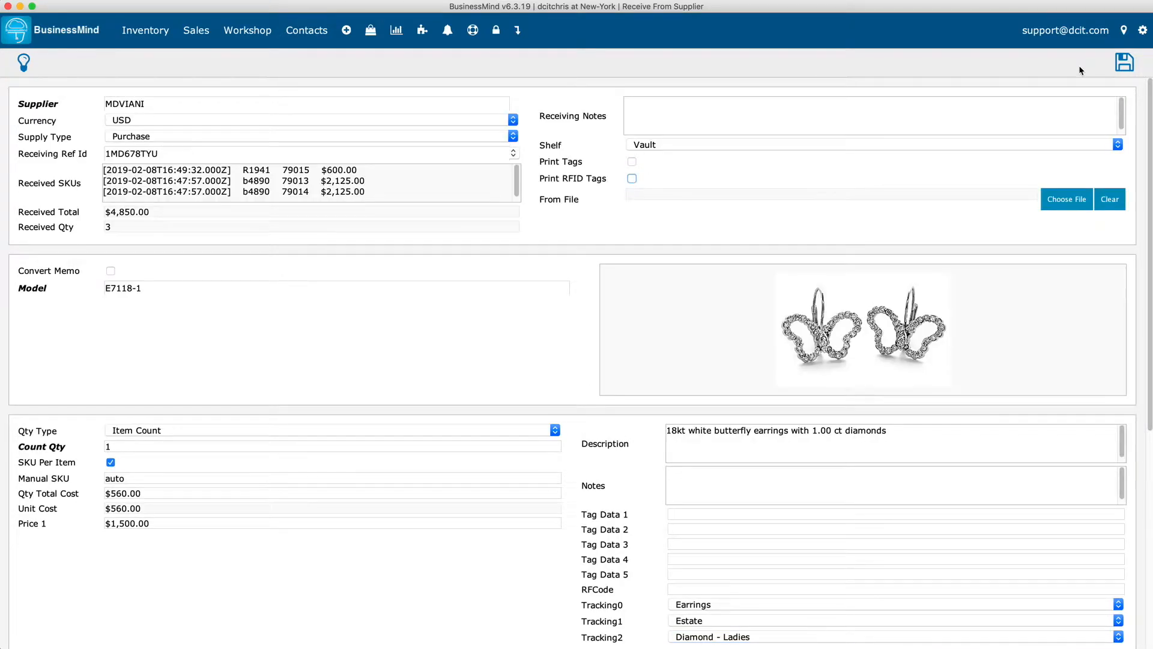
{"action": "left_click", "coordinate": [1131, 64]}
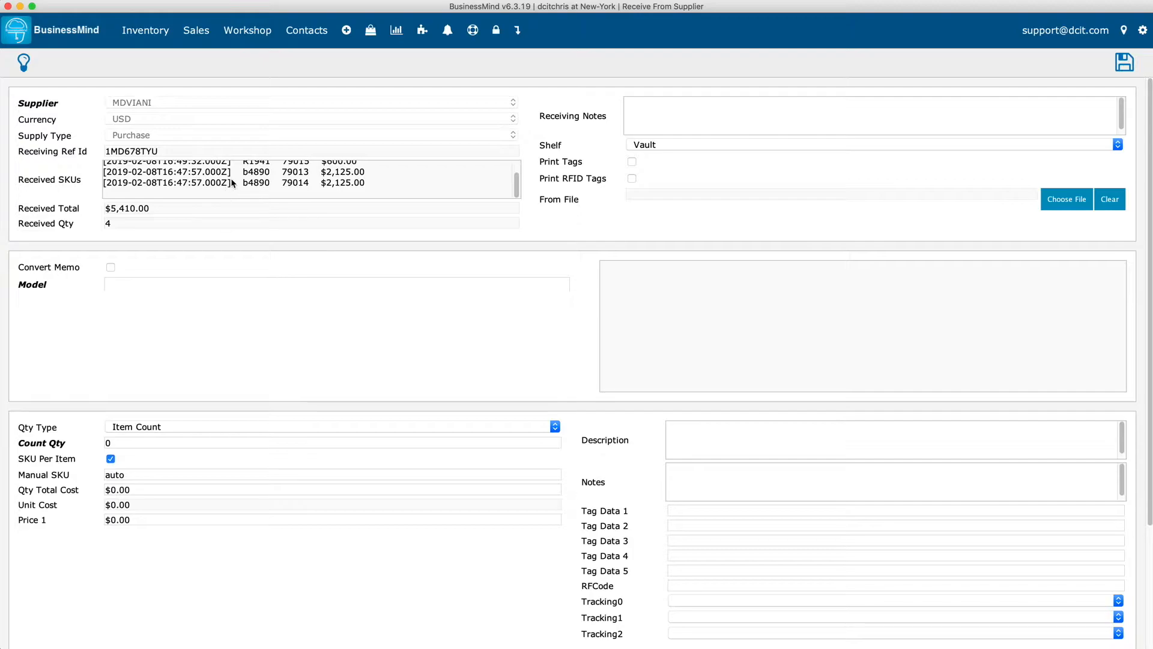
Look through the list of received SKUs on the receipt and return to the home page.
{"action": "left_click", "coordinate": [518, 179]}
{"action": "mouse_move", "coordinate": [518, 179]}
{"action": "left_mouse_down"}
{"action": "mouse_move", "coordinate": [521, 154]}
{"action": "mouse_move", "coordinate": [522, 180]}
{"action": "left_mouse_up"}
{"action": "mouse_move", "coordinate": [74, 31]}
{"action": "left_click", "coordinate": [75, 31]}
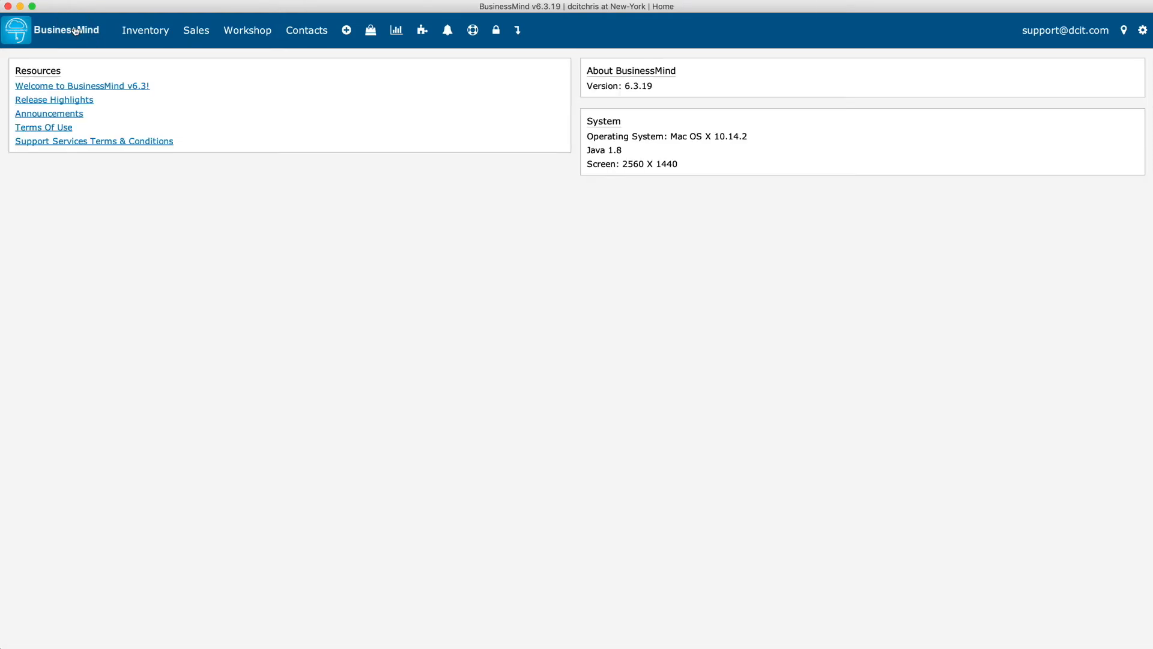